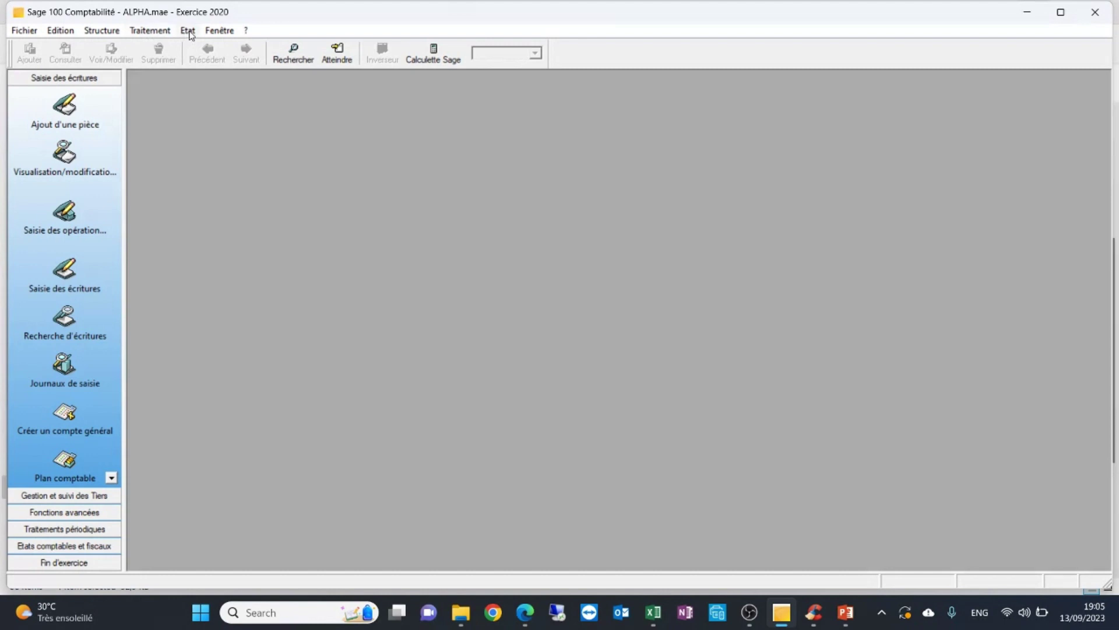
Preview the complete Grand-livre des comptes for accounts 210000 to 280000 and enlarge the page listing the fixed-asset entries
{"action": "left_click", "coordinate": [189, 32]}
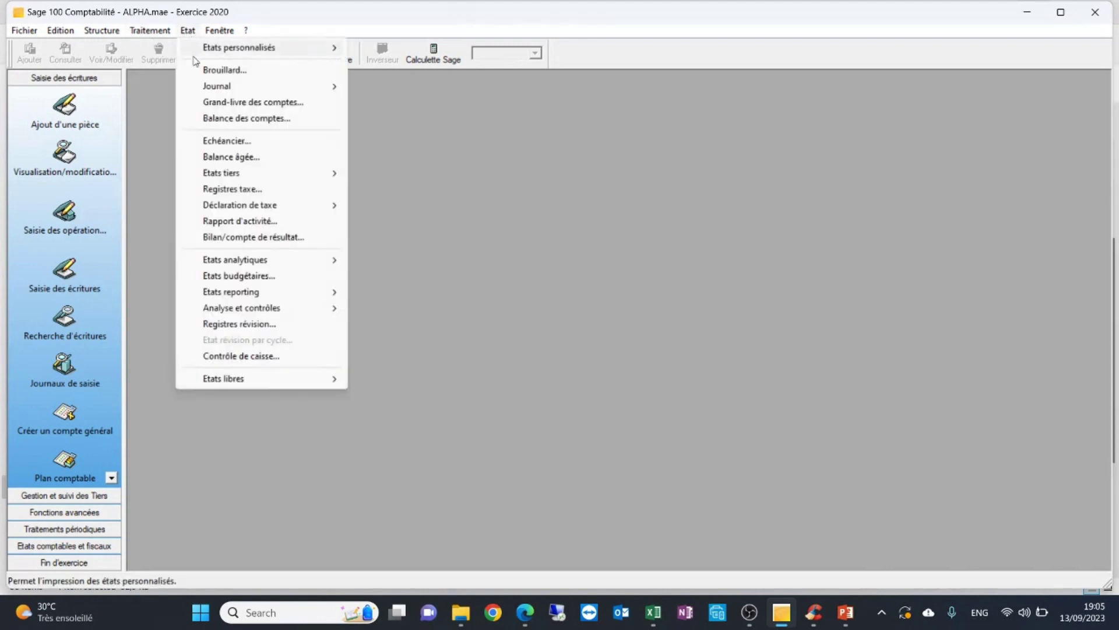
{"action": "left_click", "coordinate": [207, 104]}
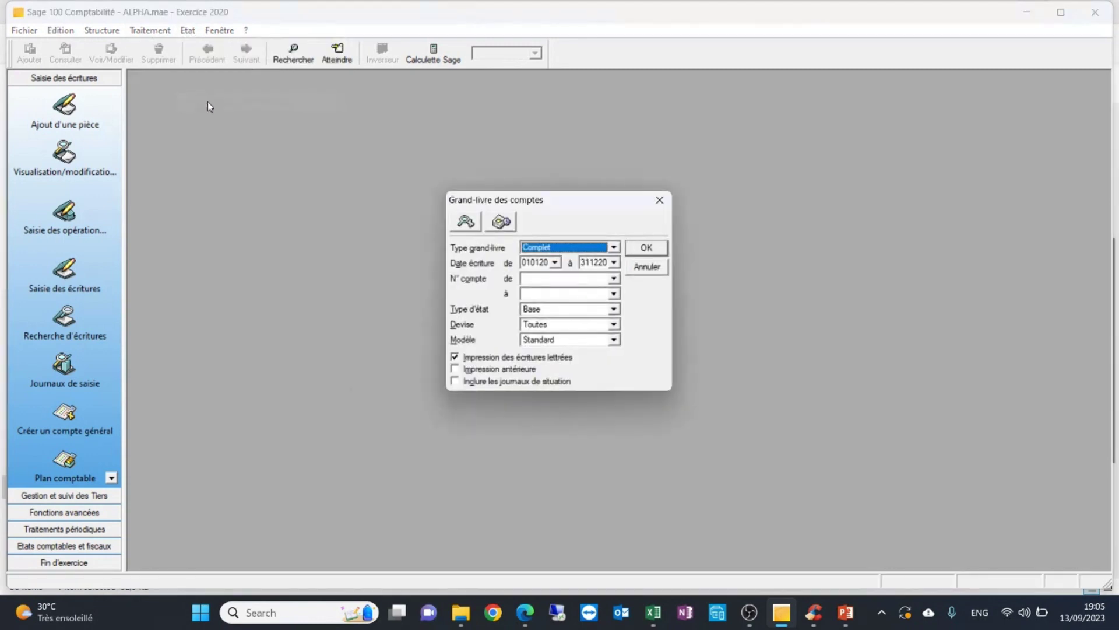
{"action": "left_click", "coordinate": [530, 280]}
{"action": "type", "text": "21"}
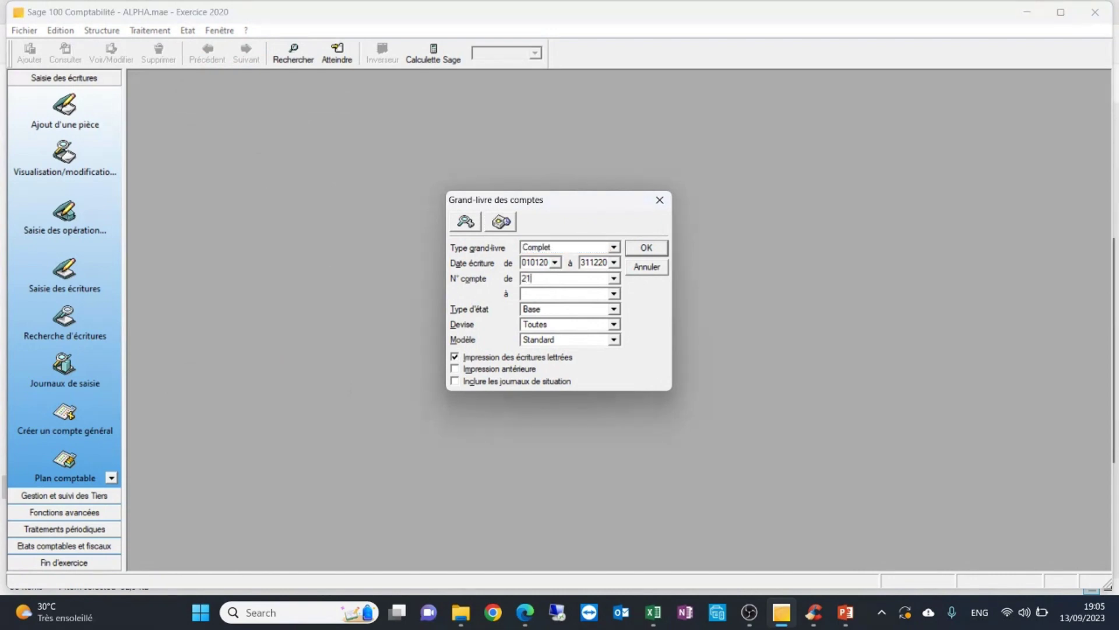
{"action": "type", "text": "0000"}
{"action": "left_click", "coordinate": [534, 294]}
{"action": "type", "text": "280000"}
{"action": "left_click", "coordinate": [645, 249]}
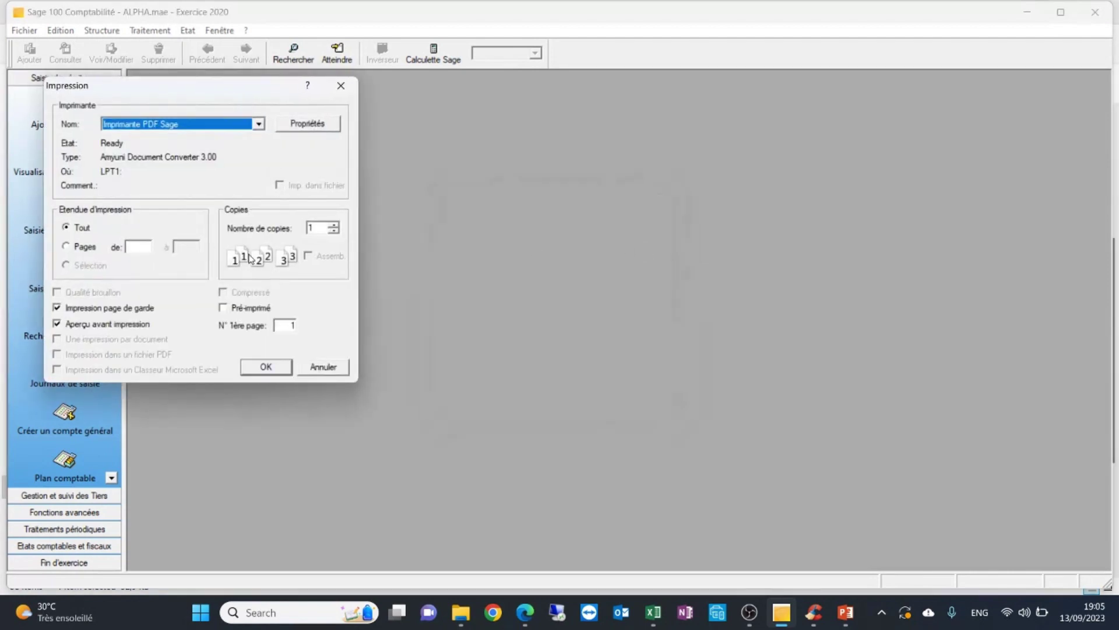
{"action": "left_click", "coordinate": [262, 375]}
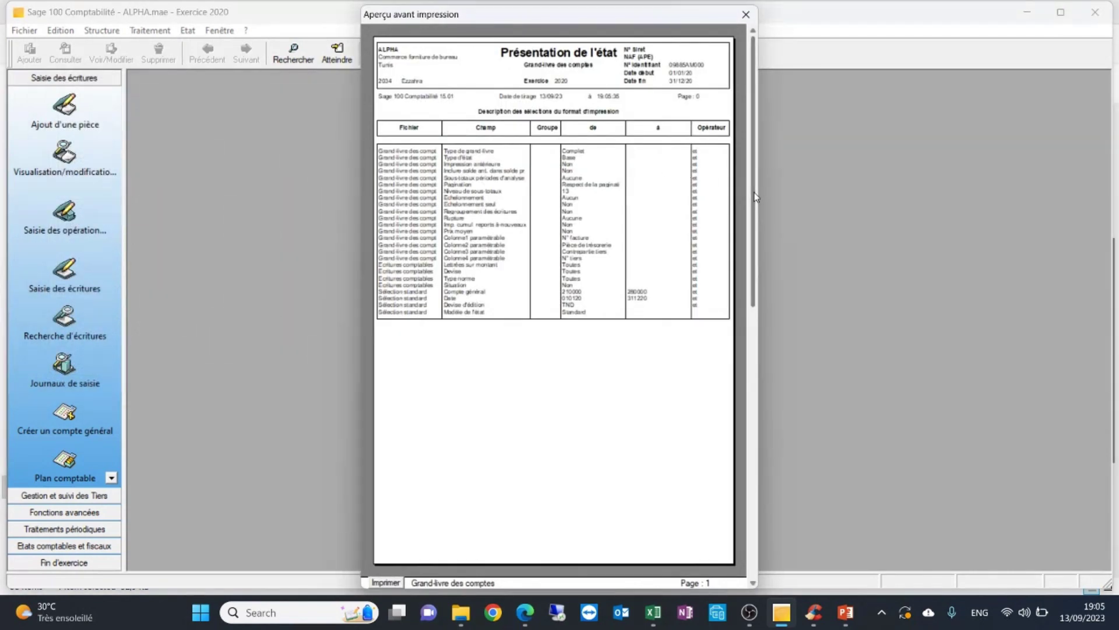
{"action": "left_click_drag", "start_coordinate": [756, 197], "coordinate": [739, 448]}
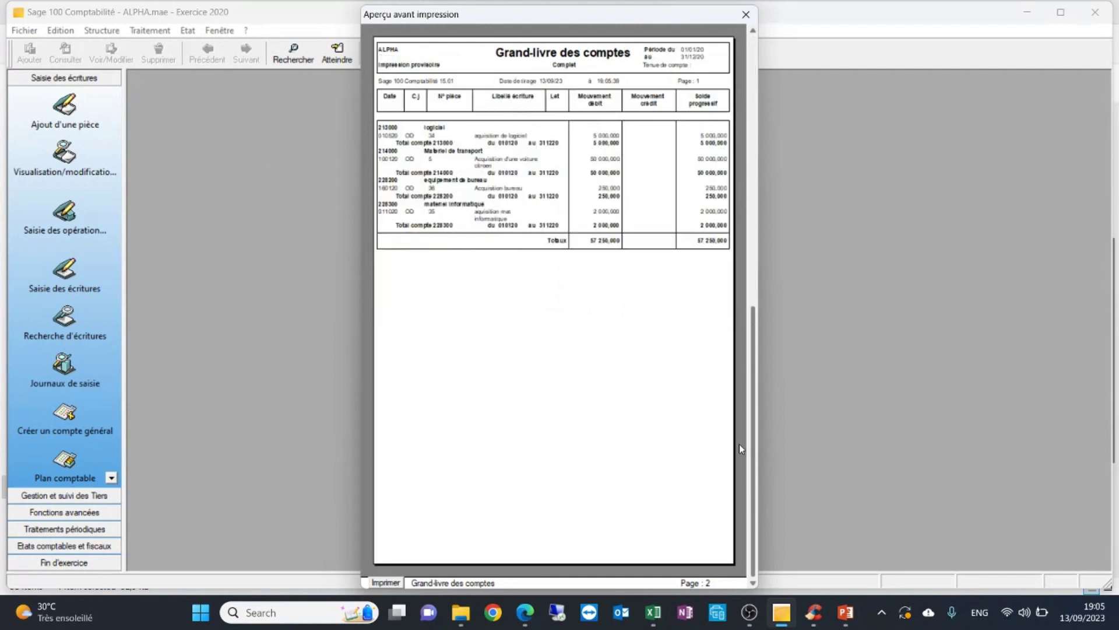
{"action": "double_click", "coordinate": [534, 171]}
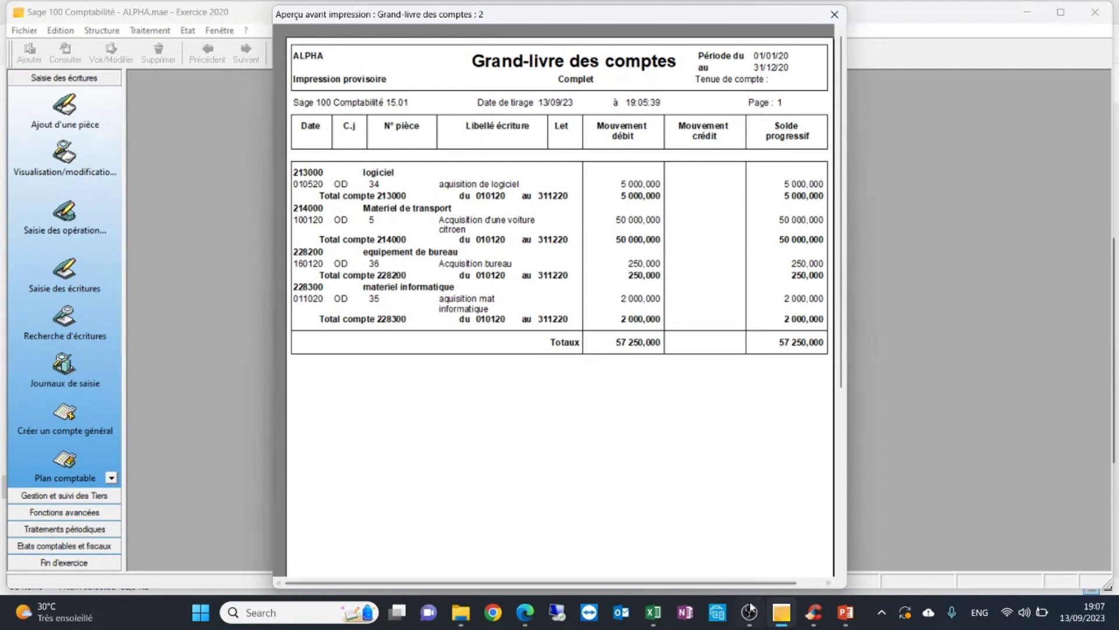
Review the 2020 depreciation table in tableau_amortissement.xlsx in Excel, and return to Sage 100 to close the ledger preview
{"action": "left_click", "coordinate": [654, 612]}
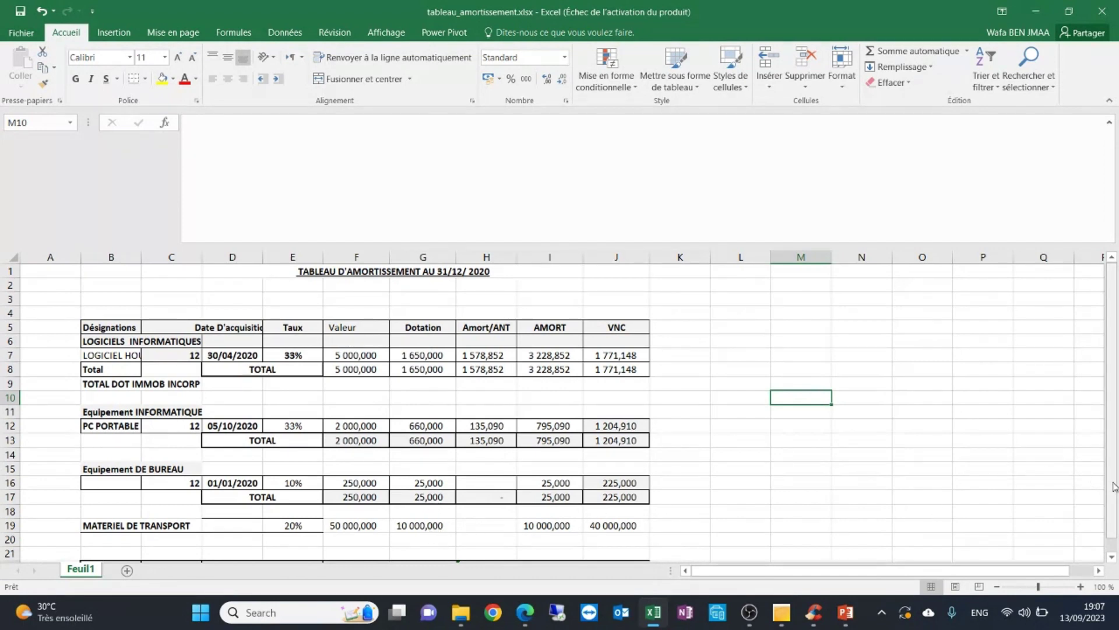
{"action": "left_click_drag", "start_coordinate": [1114, 487], "coordinate": [1114, 491]}
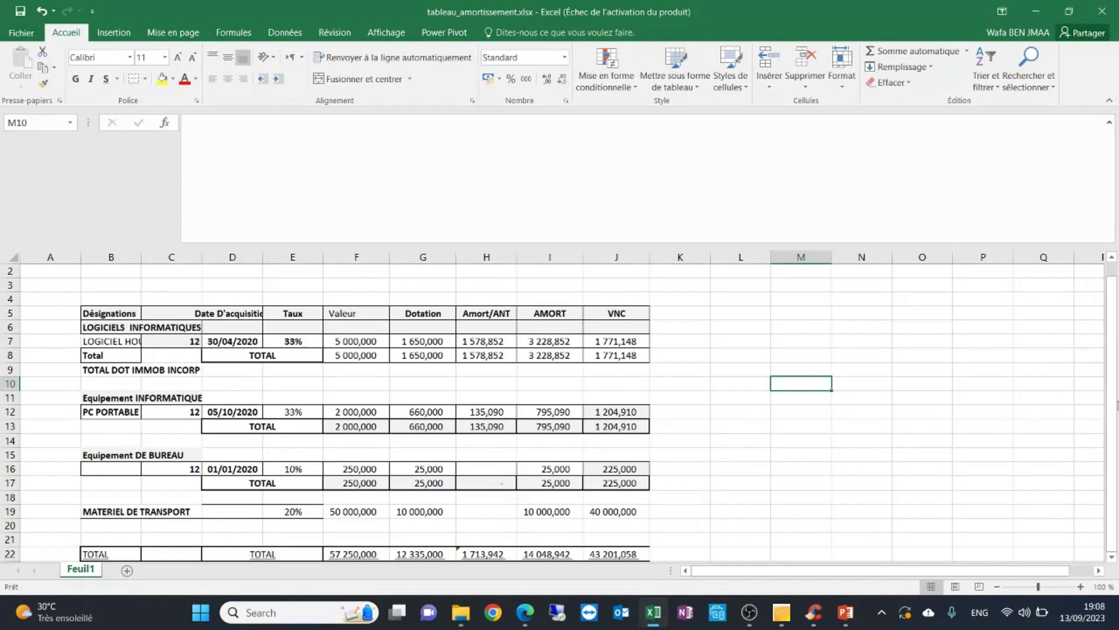
{"action": "left_click_drag", "start_coordinate": [1113, 406], "coordinate": [1118, 362]}
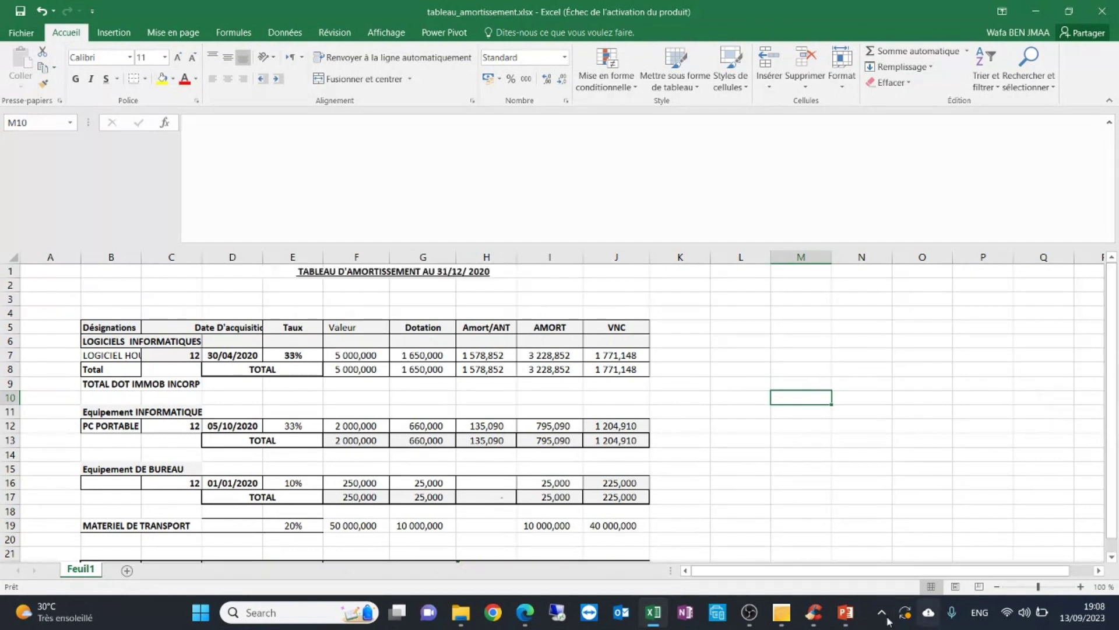
{"action": "left_click", "coordinate": [782, 614]}
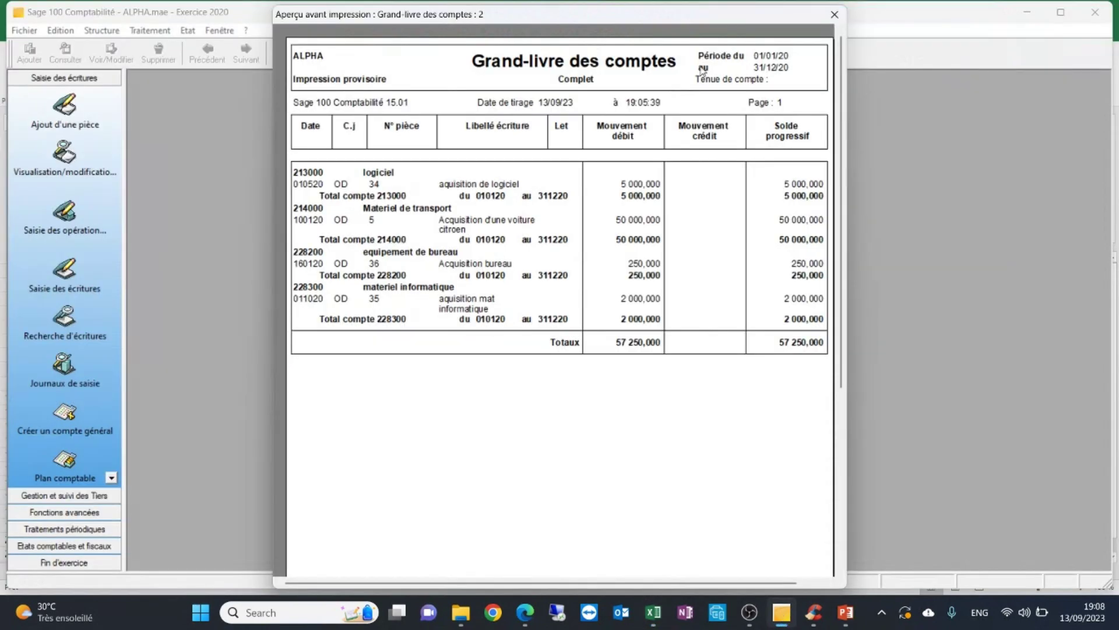
{"action": "left_click", "coordinate": [836, 18]}
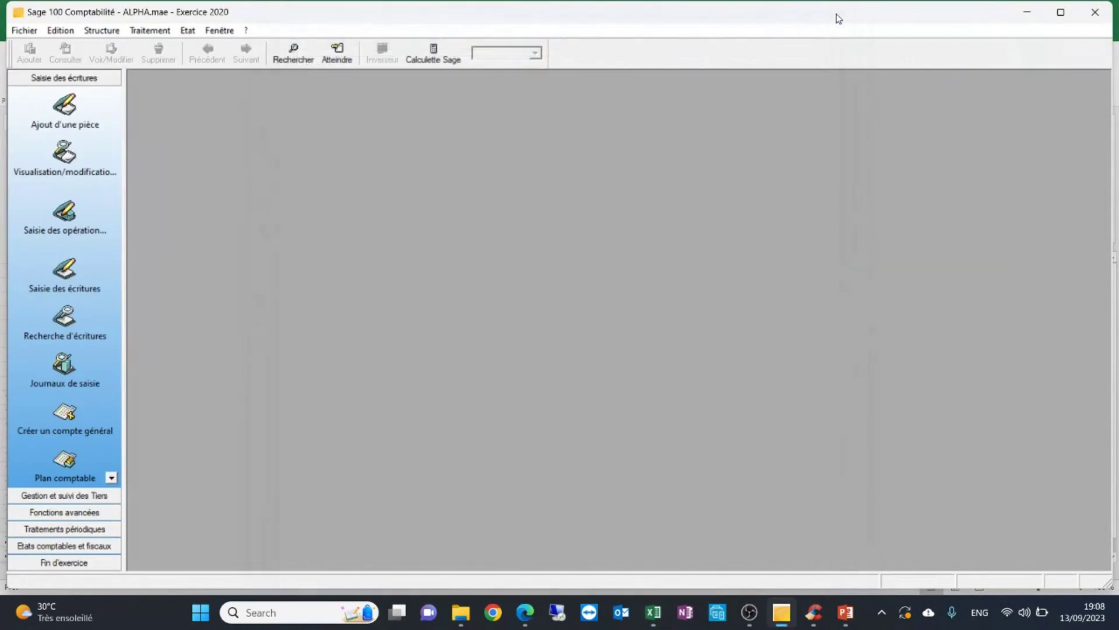
Open the OD journal for the period déc.20 for entry of accounting records and enlarge its window
{"action": "left_click", "coordinate": [149, 32]}
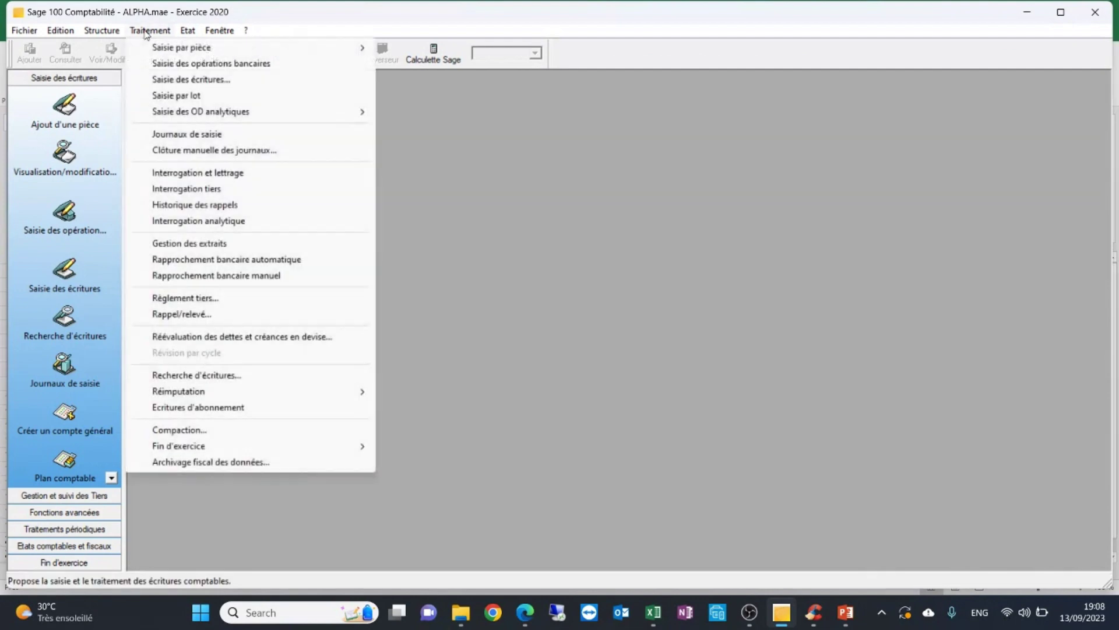
{"action": "left_click", "coordinate": [172, 80]}
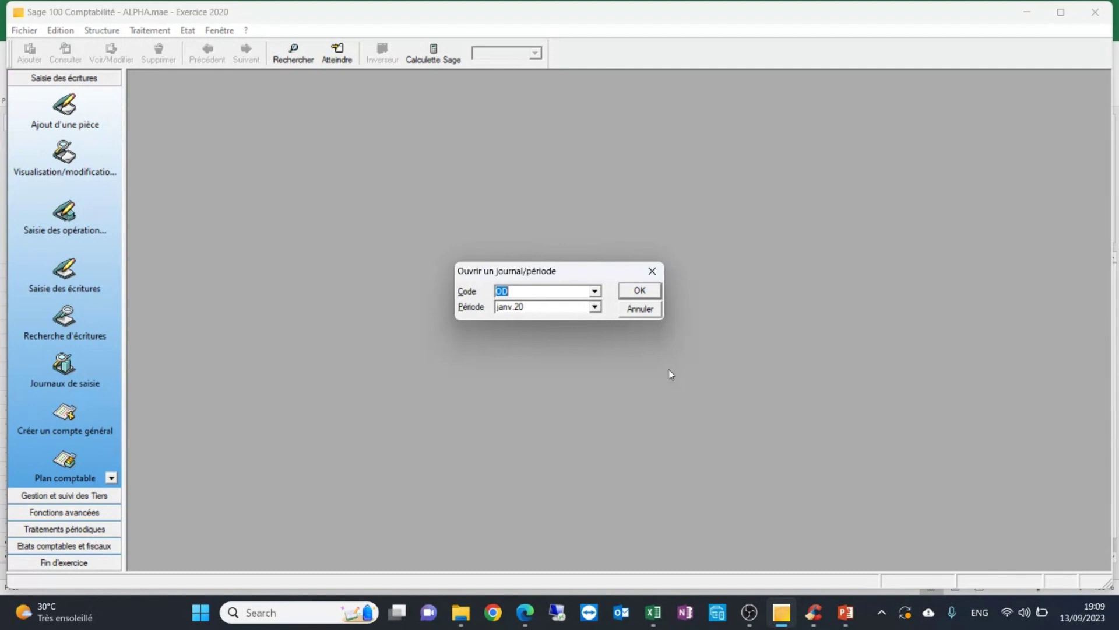
{"action": "left_click", "coordinate": [595, 308]}
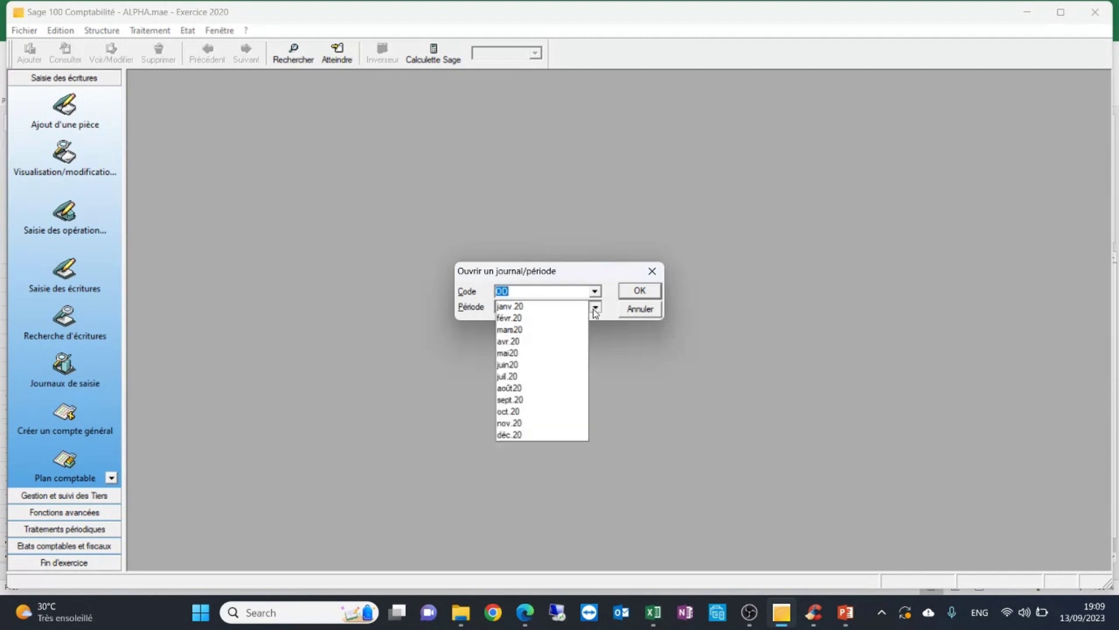
{"action": "left_click", "coordinate": [543, 436]}
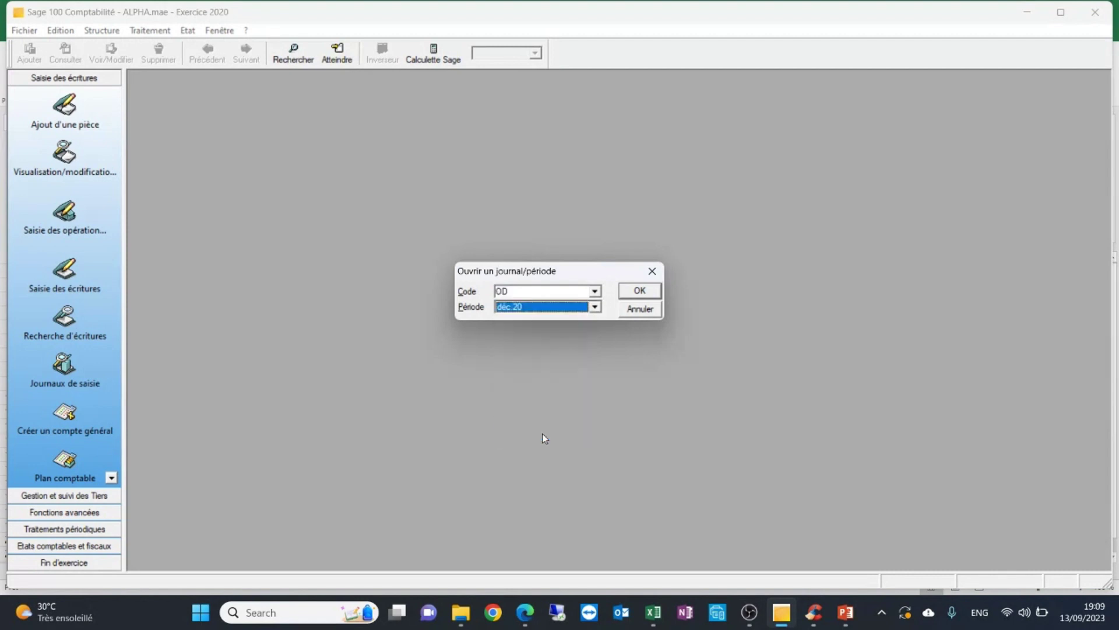
{"action": "left_click", "coordinate": [648, 290]}
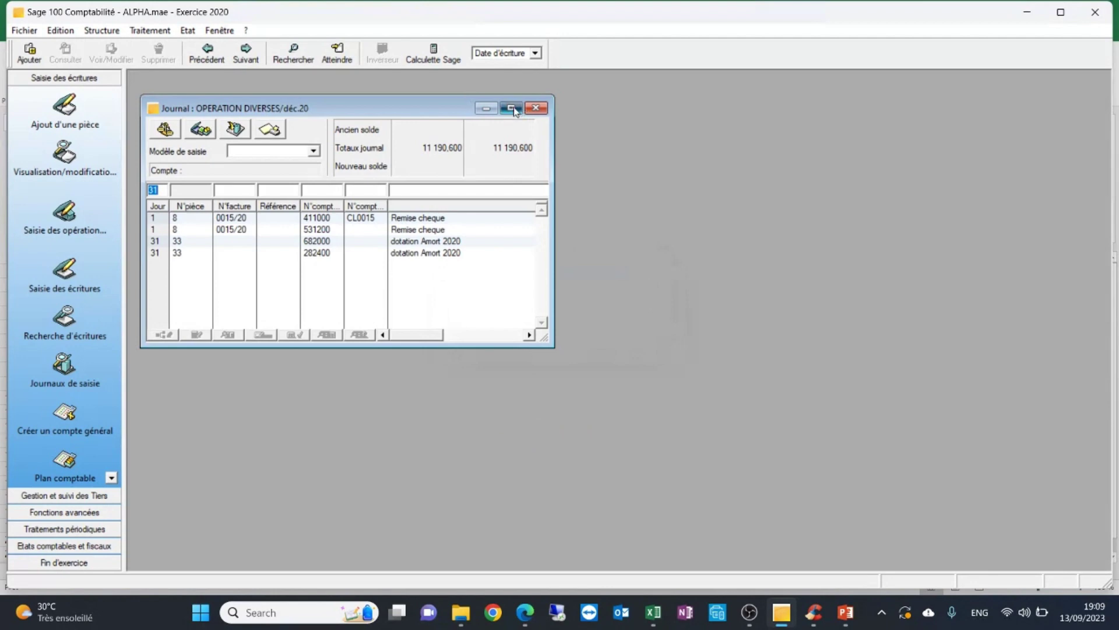
{"action": "left_click", "coordinate": [518, 110]}
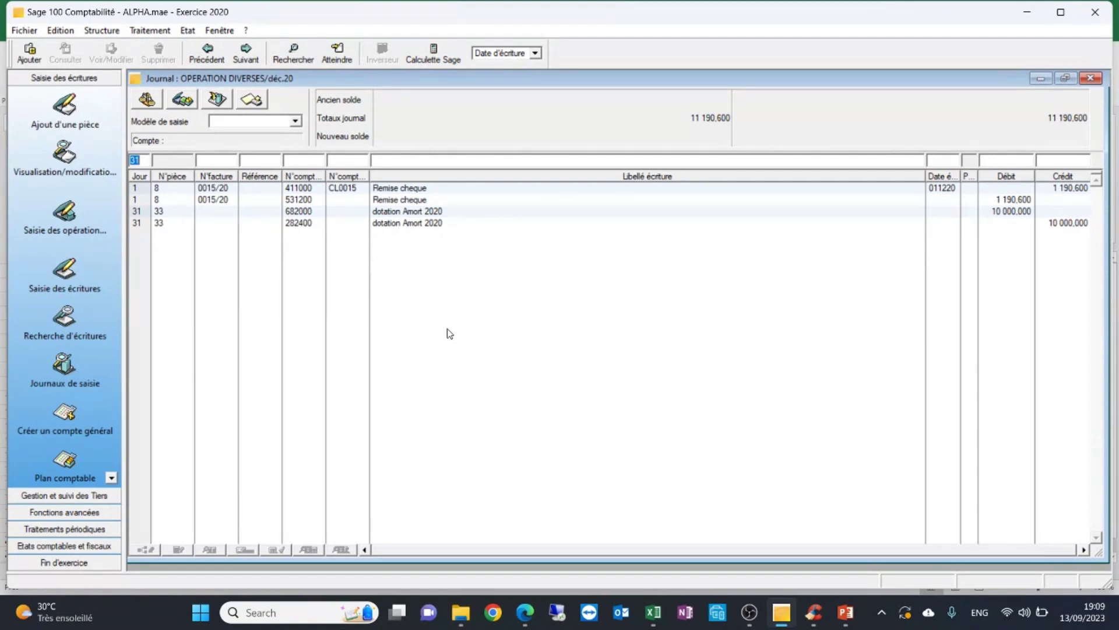
Fill in a new journal line for day 31 with reference 009820 and general account 681110
{"action": "key", "text": "Tab"}
{"action": "key", "text": "Tab"}
{"action": "type", "text": "009820"}
{"action": "key", "text": "Tab"}
{"action": "type", "text": "68"}
{"action": "type", "text": "1110"}
{"action": "key", "text": "Return"}
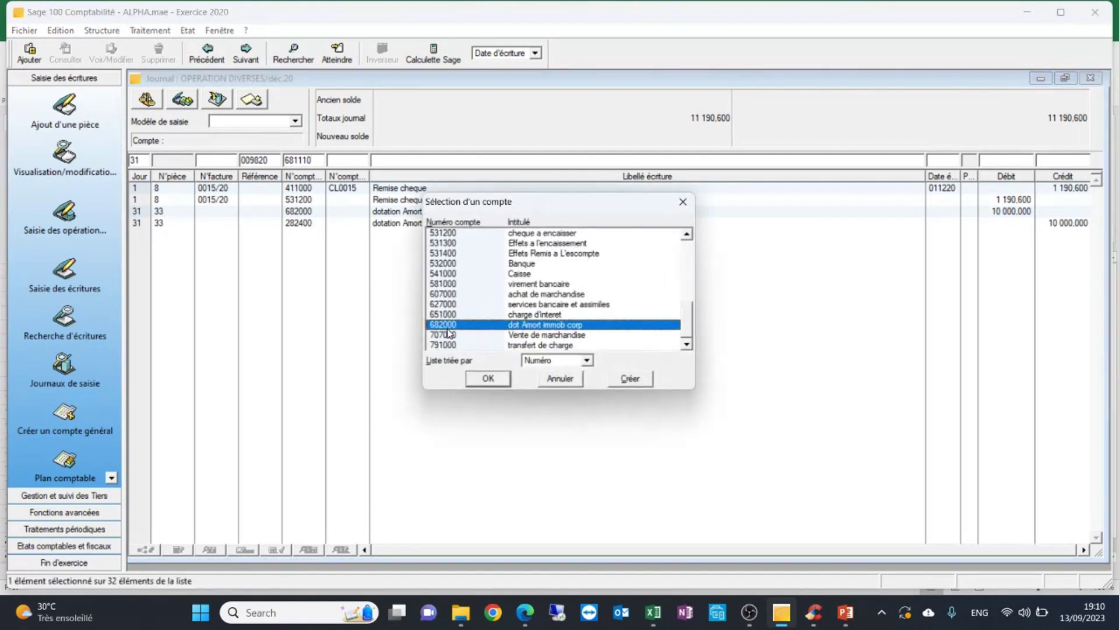
Create the missing general account 681110 with the title "Dot Amot Immob Incirp" and fill in its short name
{"action": "left_click", "coordinate": [631, 379]}
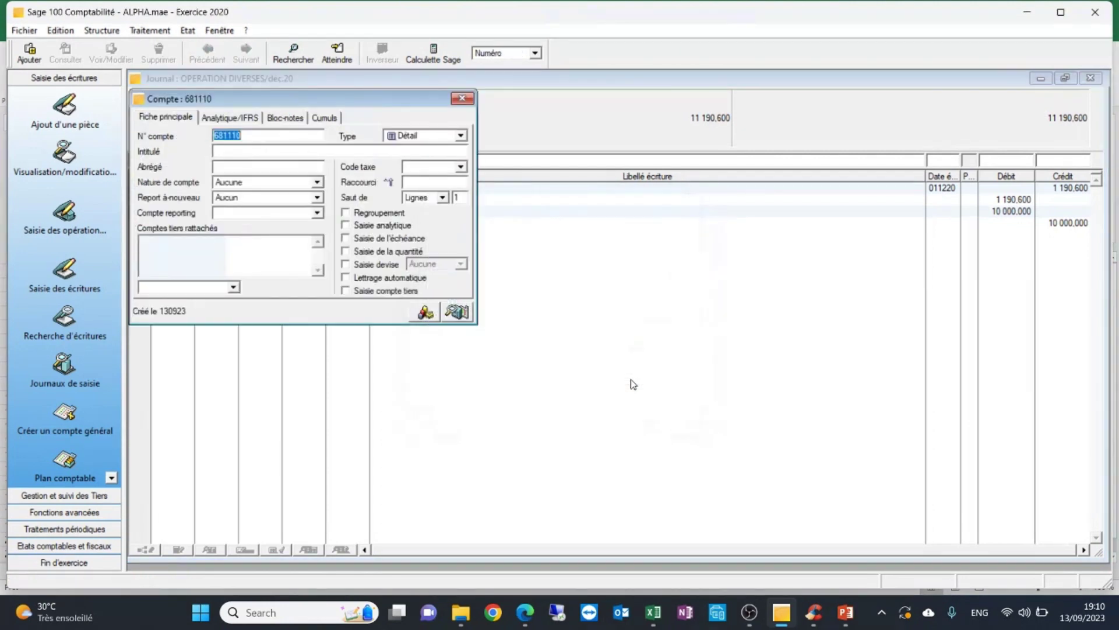
{"action": "left_click", "coordinate": [231, 151]}
{"action": "type", "text": "Dot Amot"}
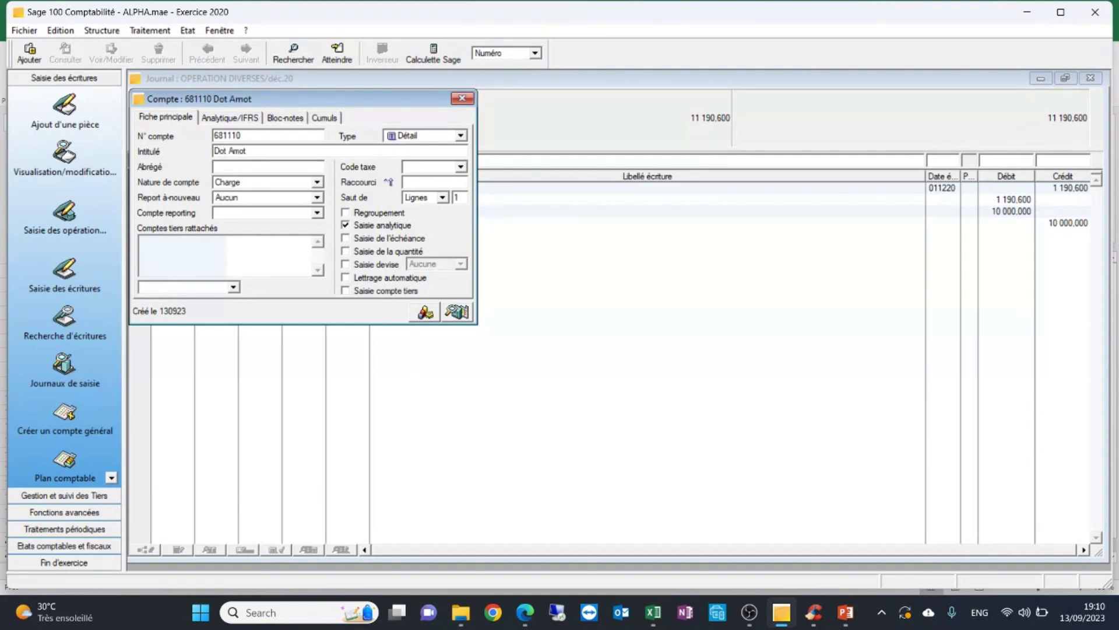
{"action": "type", "text": " Immob Incirp"}
{"action": "left_click", "coordinate": [224, 168]}
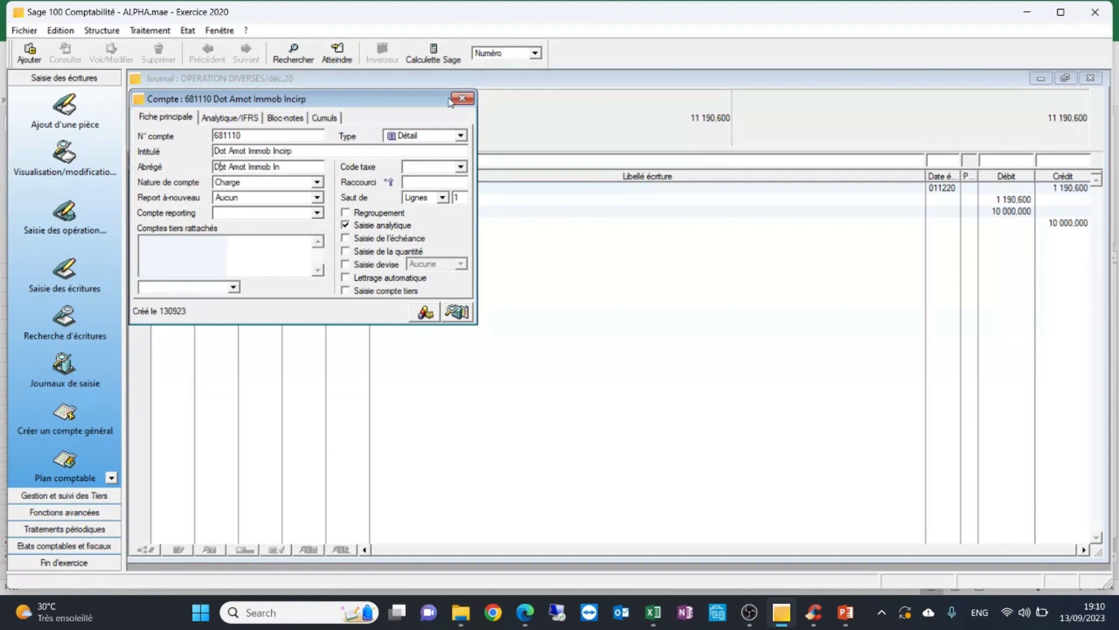
{"action": "left_click", "coordinate": [470, 100]}
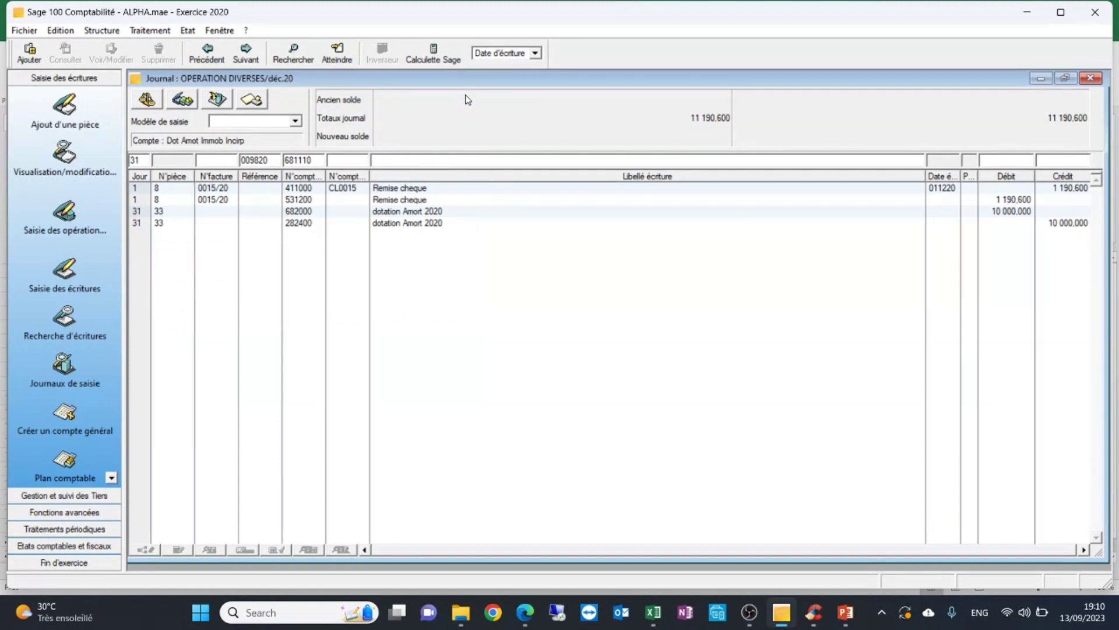
Label the line "Amortissement logiciel", enter a debit of 1650 and record it in the journal
{"action": "type", "text": "Amortissement logiciel"}
{"action": "key", "text": "Tab"}
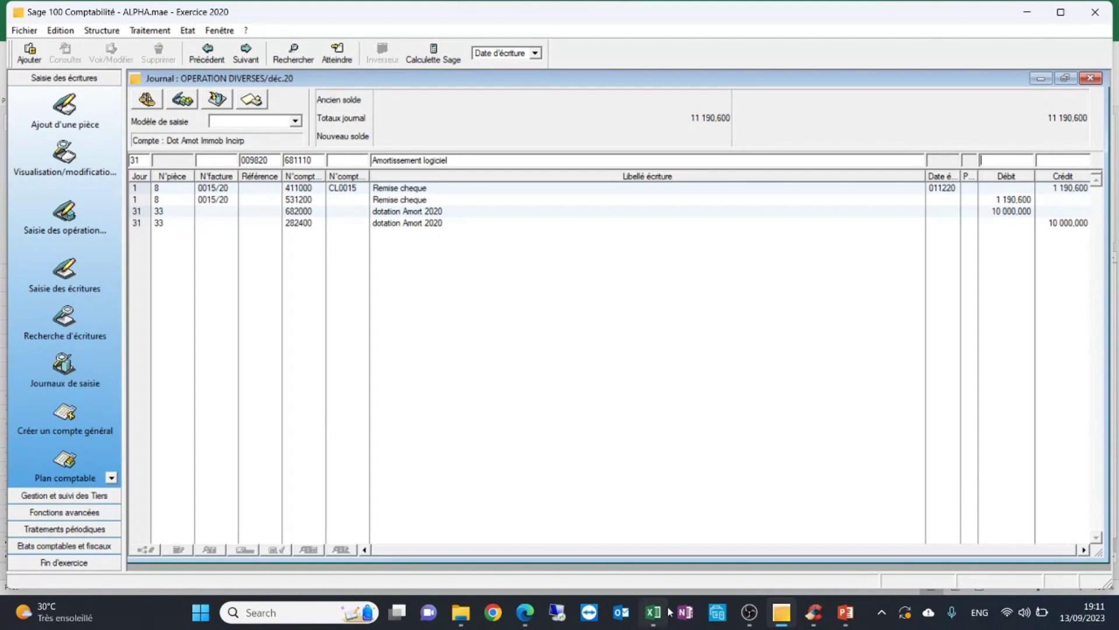
{"action": "mouse_move", "coordinate": [663, 612]}
{"action": "mouse_move", "coordinate": [658, 556]}
{"action": "type", "text": "1650"}
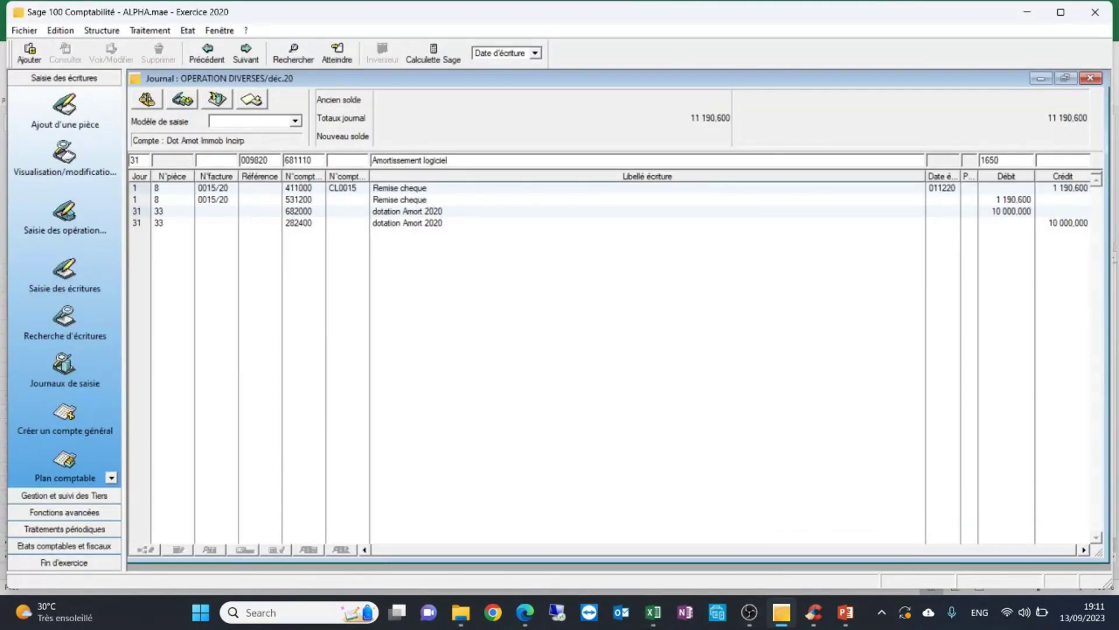
{"action": "key", "text": "Return"}
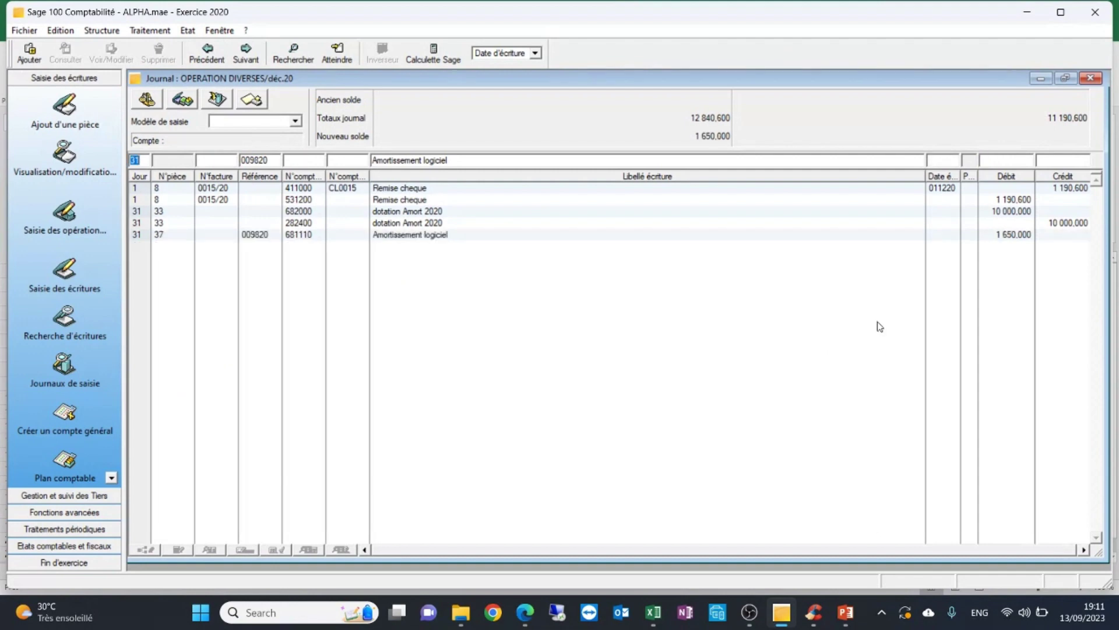
{"action": "key", "text": "Tab"}
{"action": "key", "text": "Tab"}
{"action": "key", "text": "Tab"}
{"action": "type", "text": "281300"}
{"action": "key", "text": "Tab"}
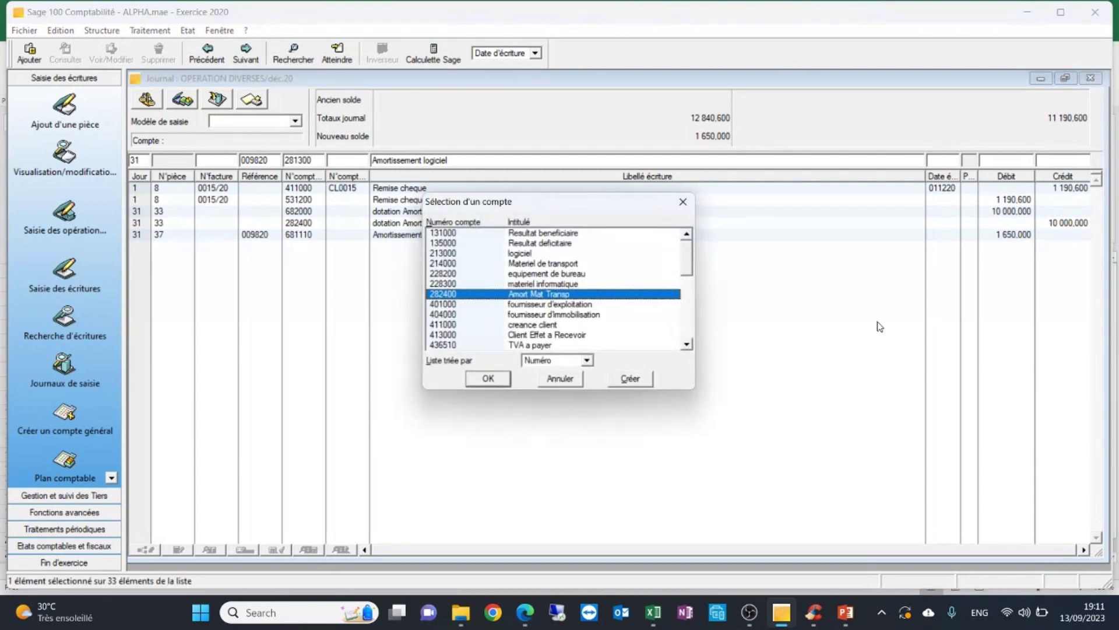
{"action": "left_click", "coordinate": [489, 379]}
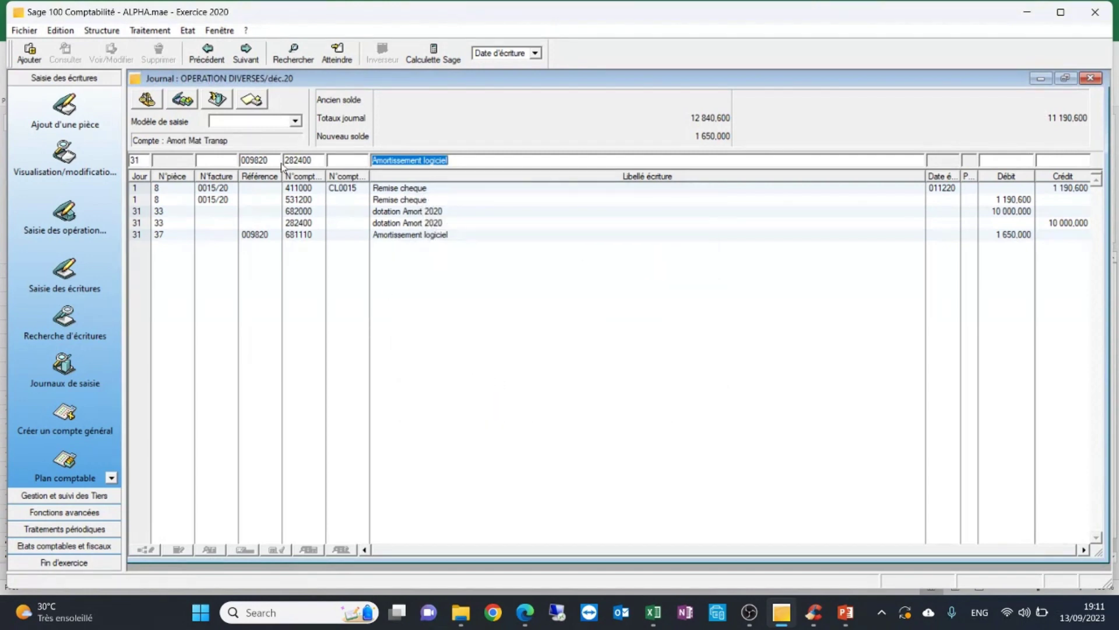
Replace the general account on the second Amortissement logiciel line with 281300
{"action": "left_click", "coordinate": [313, 160]}
{"action": "key", "text": "BackSpace"}
{"action": "key", "text": "BackSpace"}
{"action": "key", "text": "BackSpace"}
{"action": "key", "text": "BackSpace"}
{"action": "key", "text": "BackSpace"}
{"action": "key", "text": "BackSpace"}
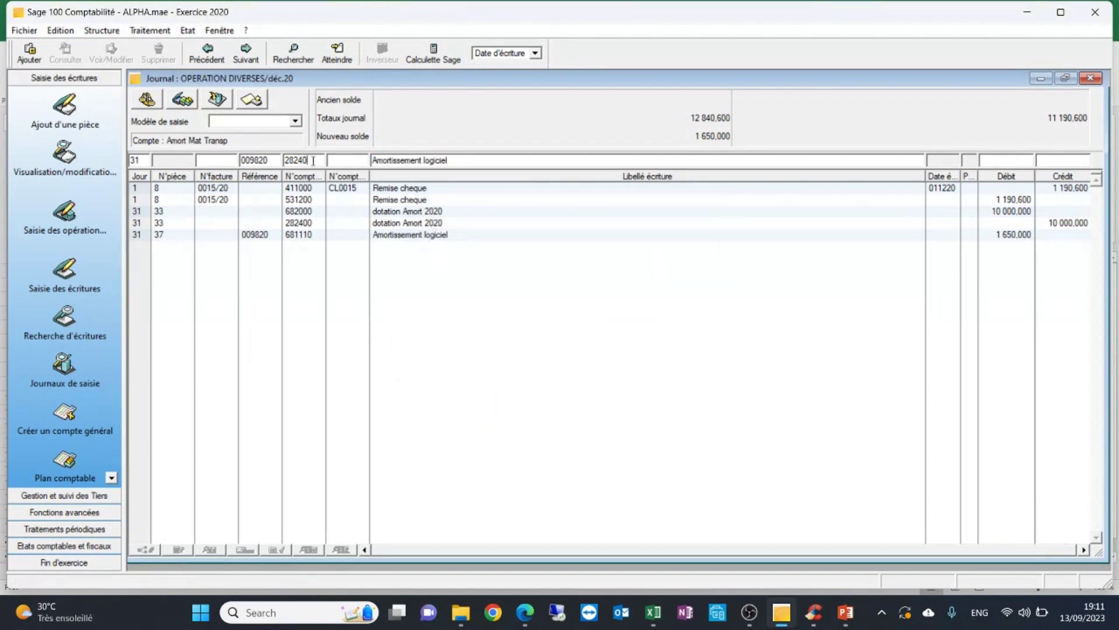
{"action": "type", "text": "8"}
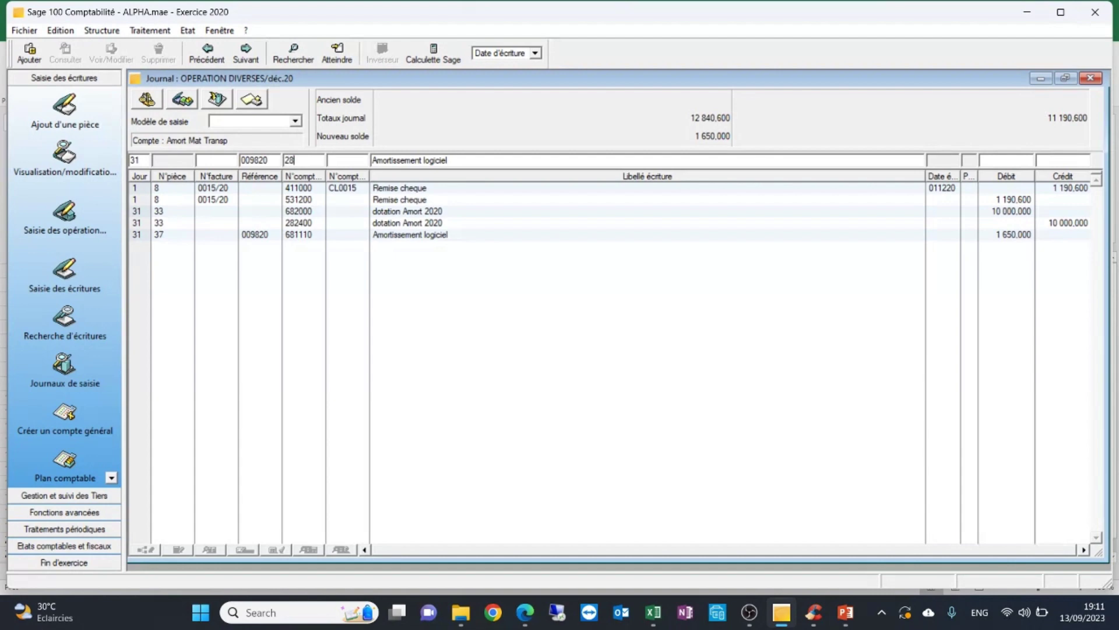
{"action": "type", "text": "1300"}
{"action": "key", "text": "Tab"}
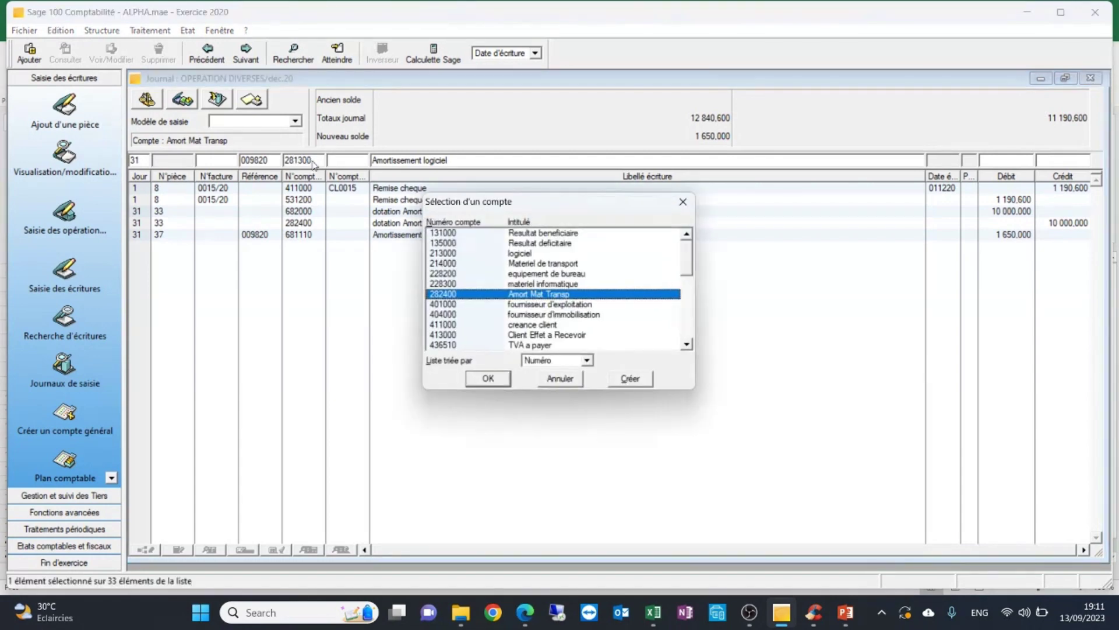
Create the missing general account 281300 titled "Amortissement logiciel", fill in its short name and return to the journal line's amounts
{"action": "left_click", "coordinate": [633, 381]}
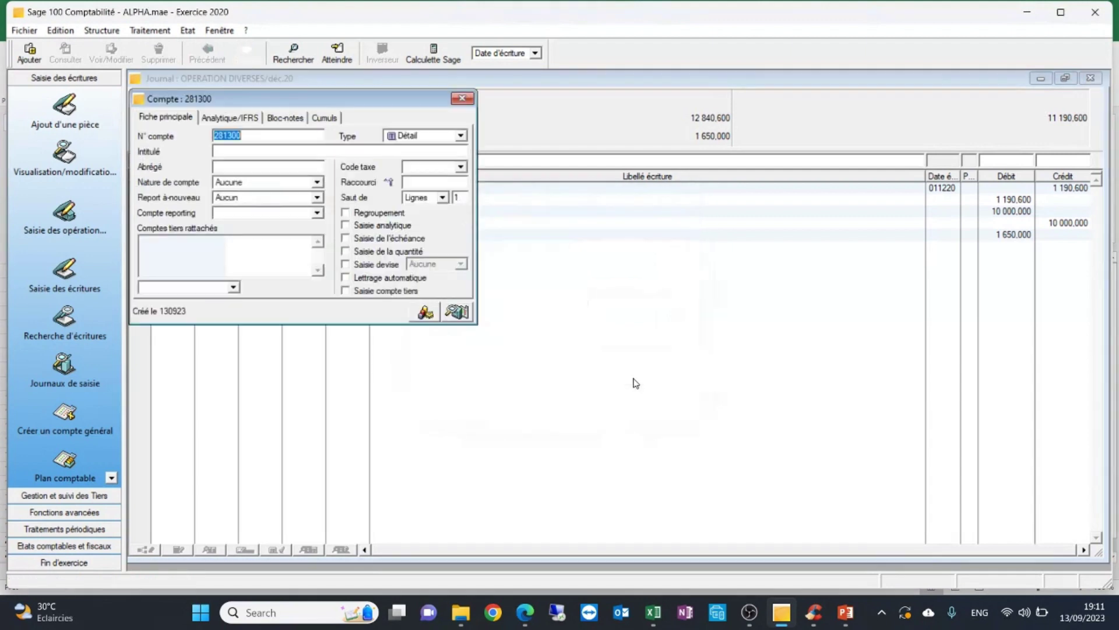
{"action": "left_click", "coordinate": [234, 153]}
{"action": "type", "text": "Amo"}
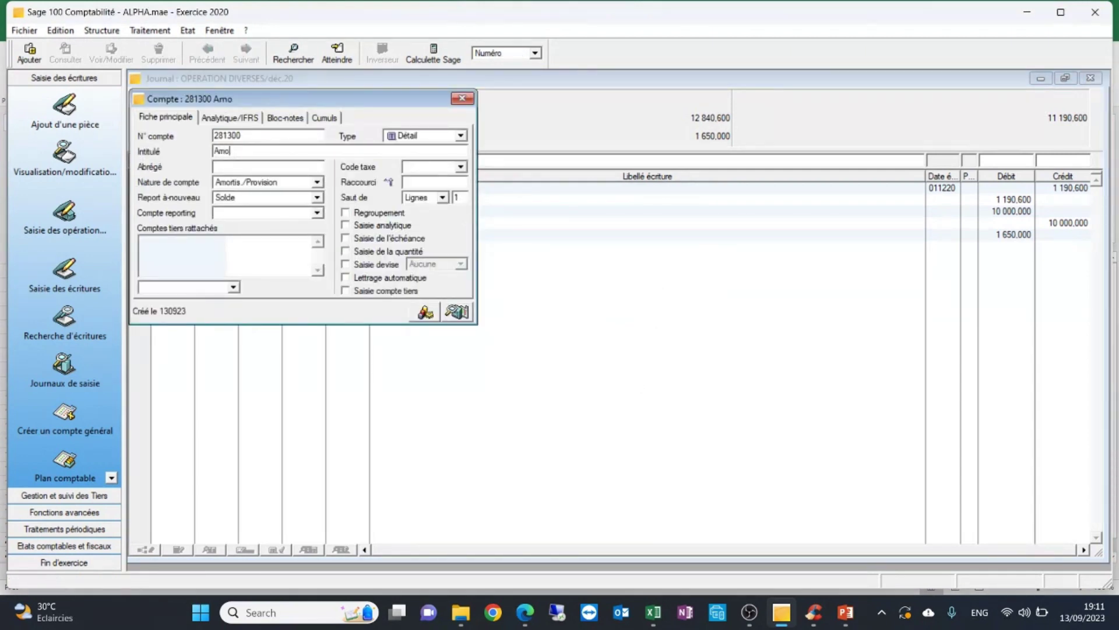
{"action": "type", "text": "rtissement logiciel"}
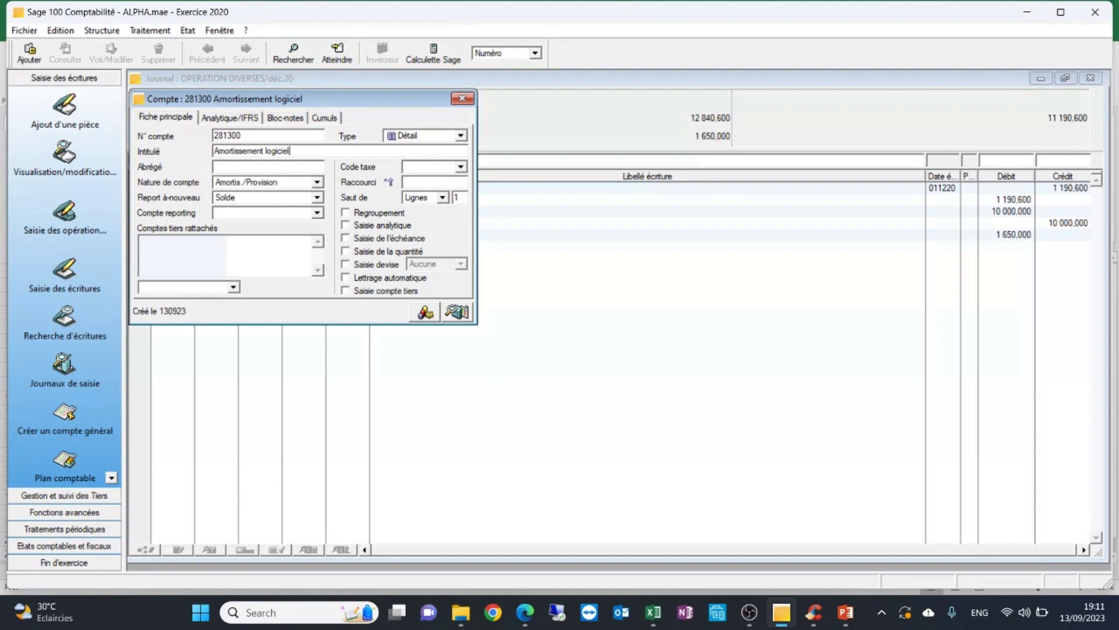
{"action": "left_click", "coordinate": [218, 167]}
{"action": "left_click", "coordinate": [461, 99]}
{"action": "key", "text": "Tab"}
{"action": "key", "text": "Tab"}
{"action": "key", "text": "Tab"}
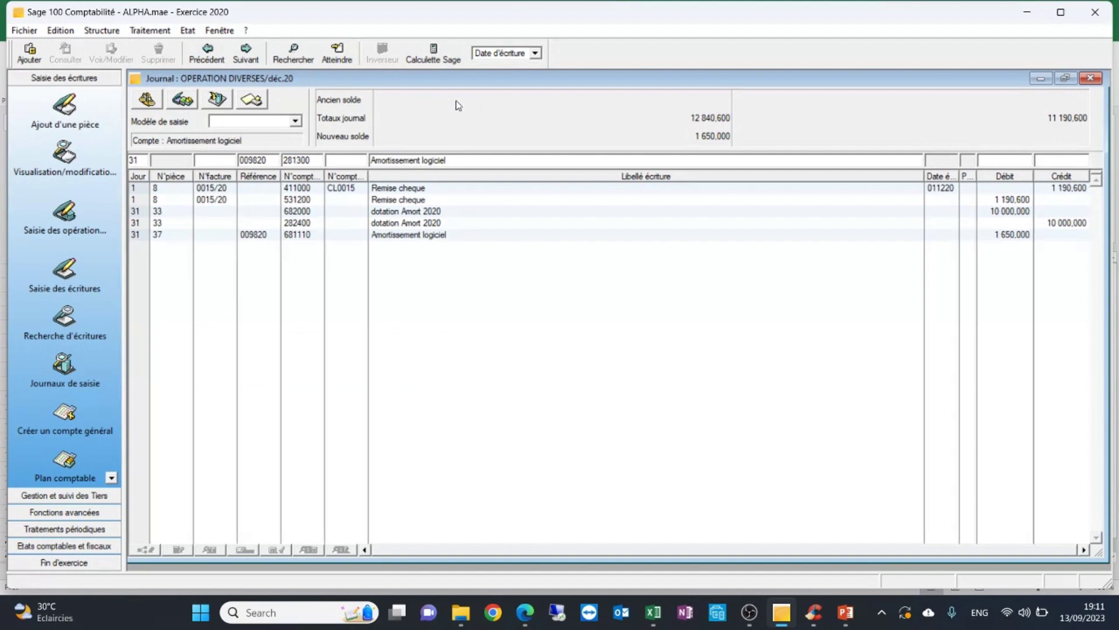
Enter a credit of 1650 on the 281300 Amortissement logiciel line and record it in the journal
{"action": "type", "text": "1650"}
{"action": "key", "text": "Return"}
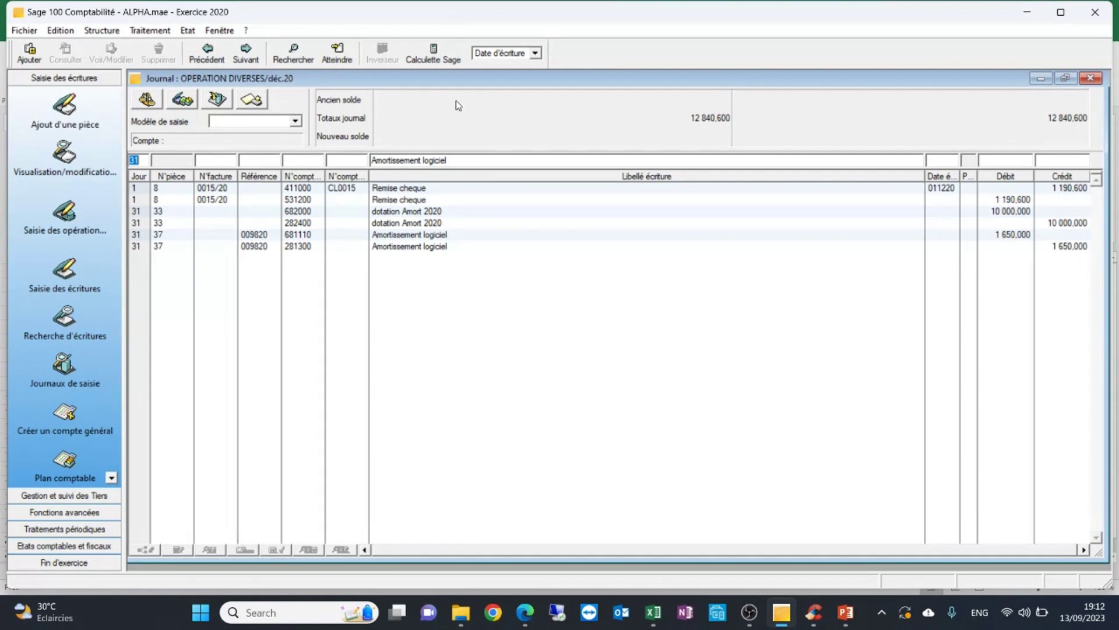
Start a new journal line with reference 009821 and choose general account 682000 from the account list
{"action": "key", "text": "Tab"}
{"action": "type", "text": "00"}
{"action": "type", "text": "98"}
{"action": "type", "text": "21"}
{"action": "type", "text": "68"}
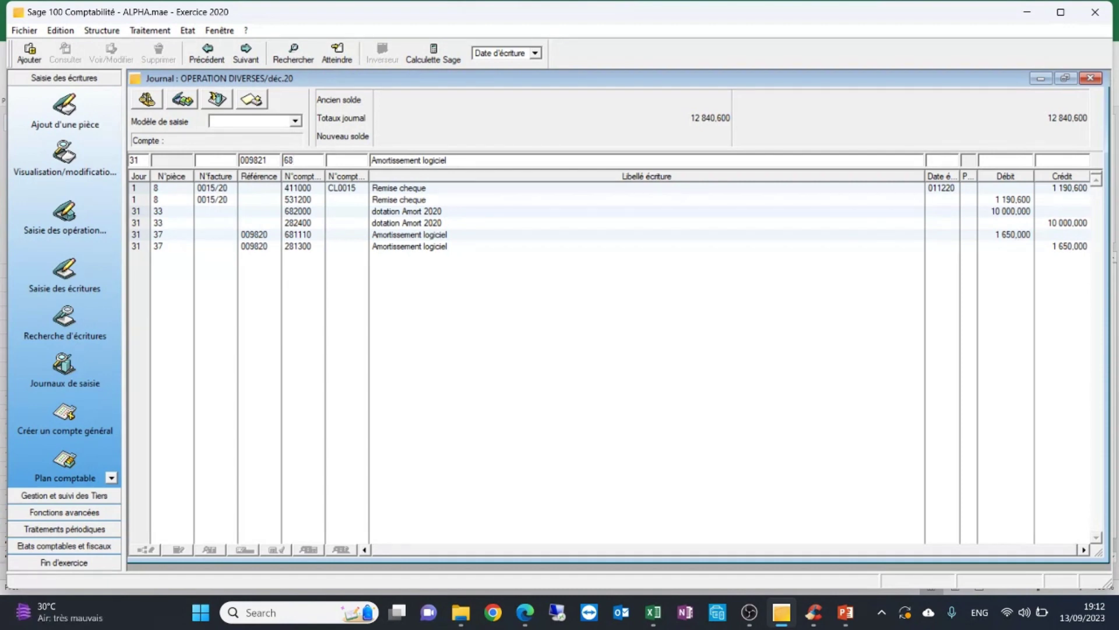
{"action": "type", "text": "1120"}
{"action": "key", "text": "Tab"}
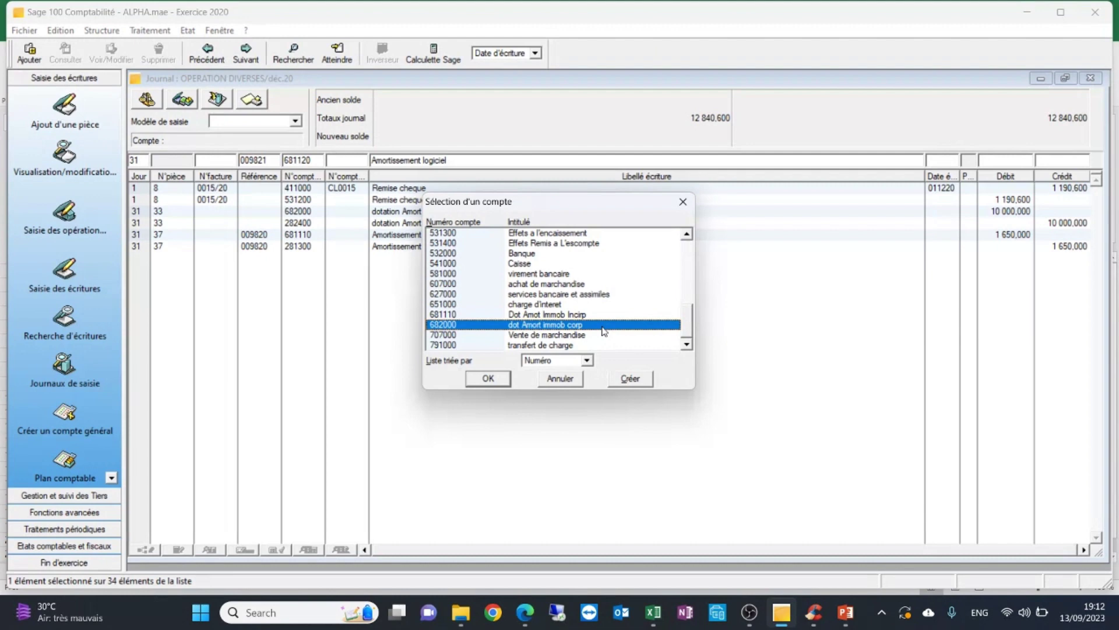
{"action": "left_click", "coordinate": [495, 381]}
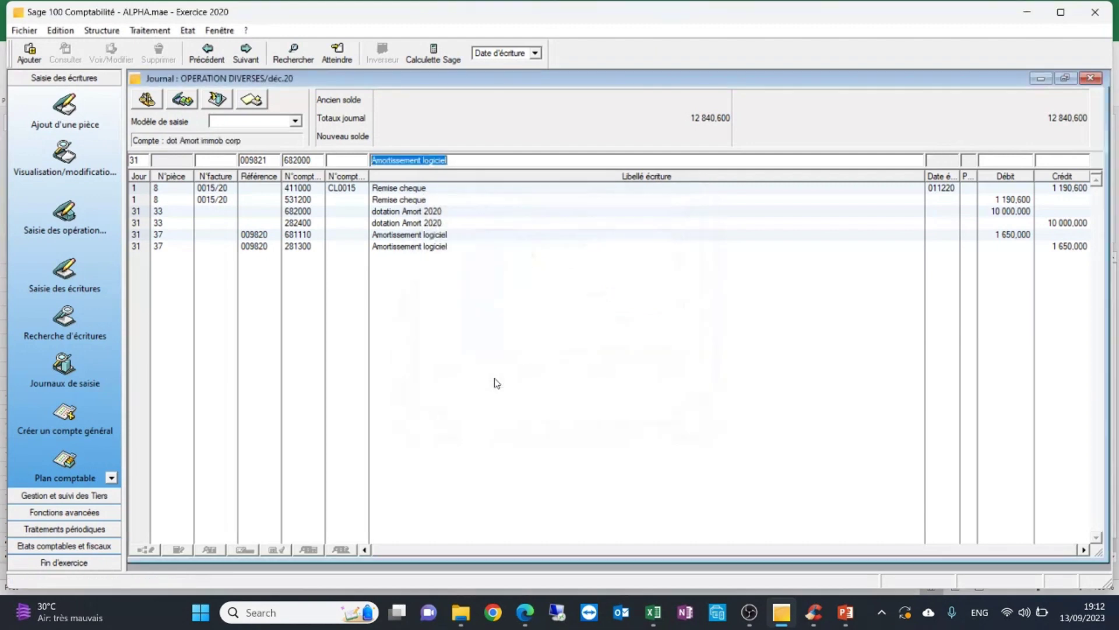
{"action": "key", "text": "Tab"}
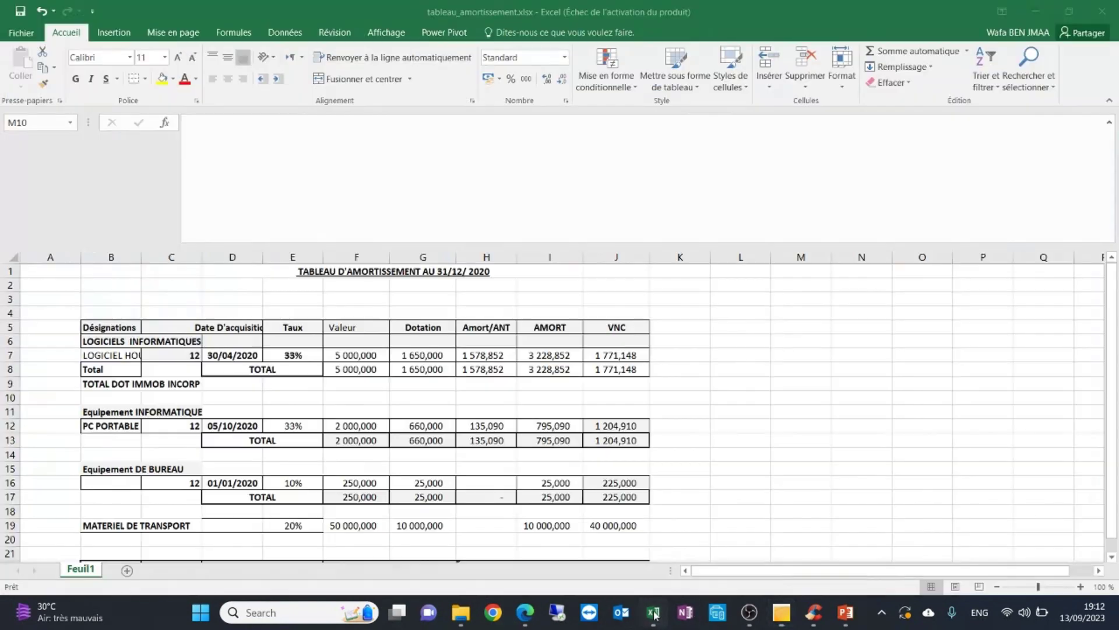
Switch to the Excel depreciation table and add up the tangible-asset allowances in L12 with =G13+G17+G19
{"action": "left_click", "coordinate": [653, 612]}
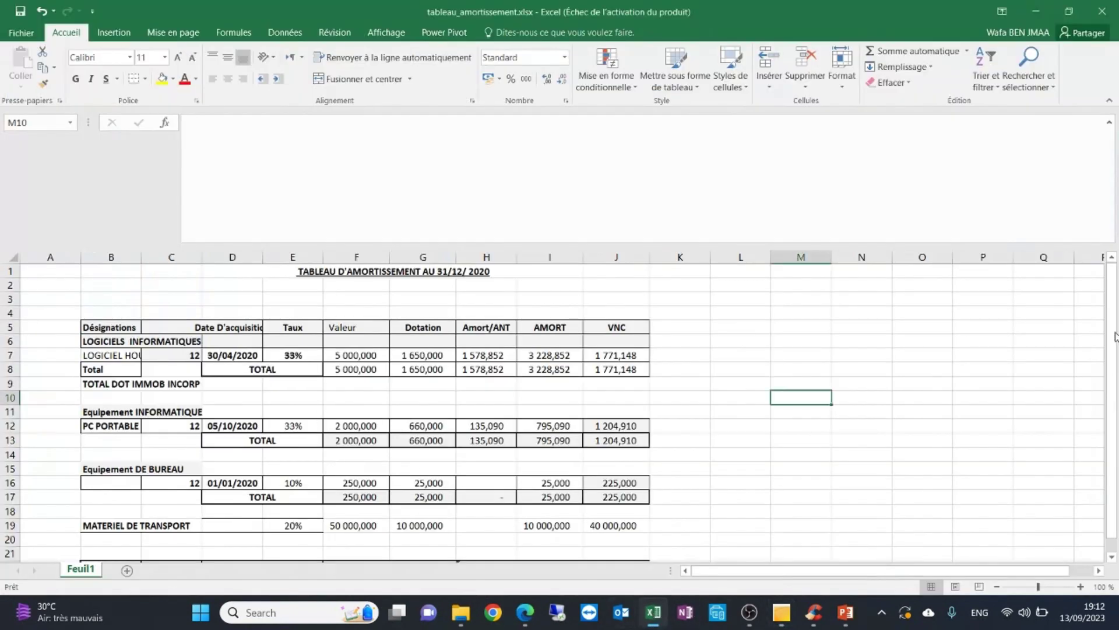
{"action": "left_click_drag", "start_coordinate": [1115, 336], "coordinate": [1117, 391]}
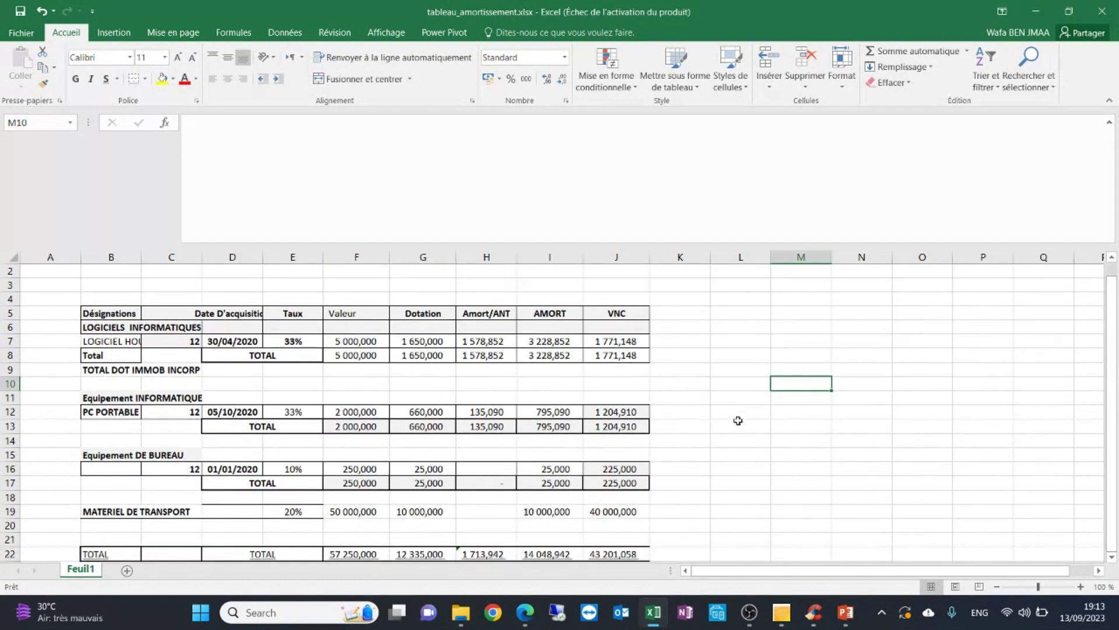
{"action": "left_click", "coordinate": [762, 412]}
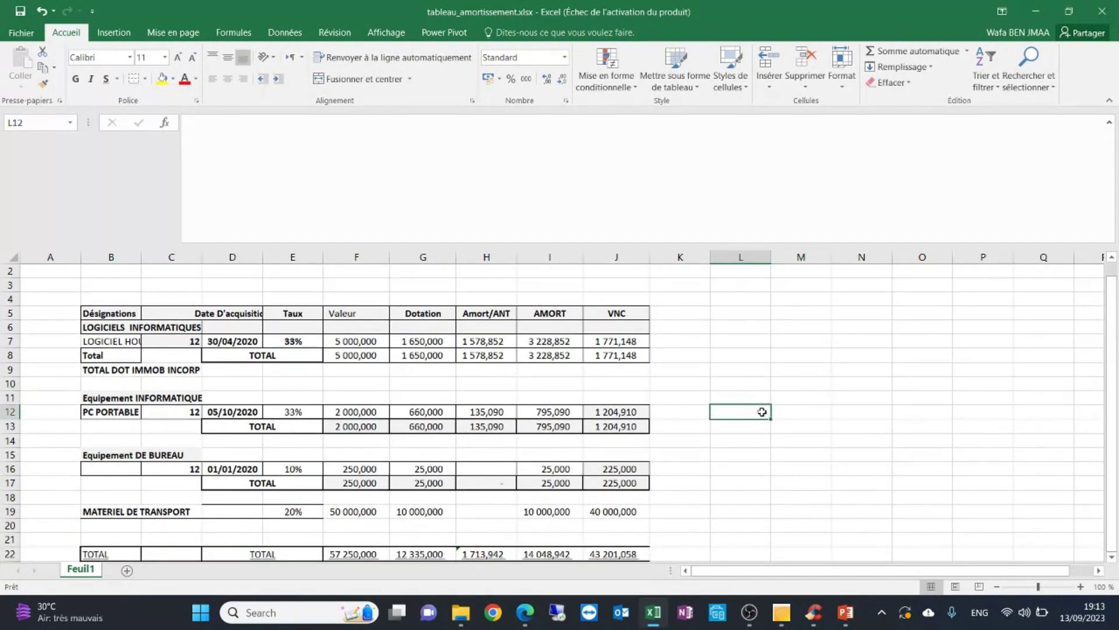
{"action": "type", "text": "="}
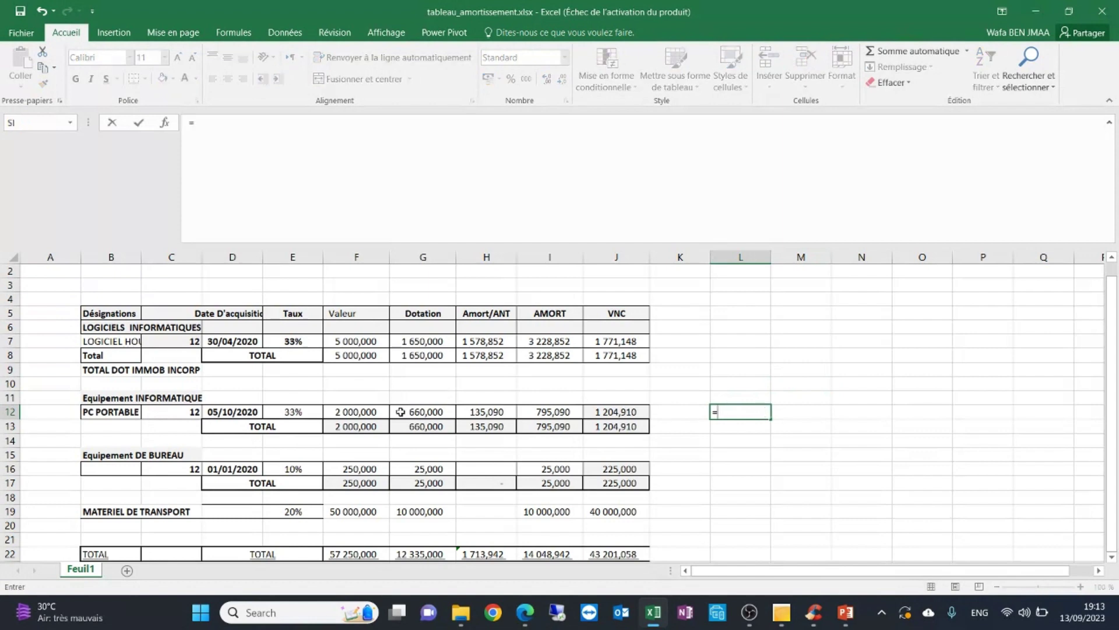
{"action": "left_click", "coordinate": [427, 426]}
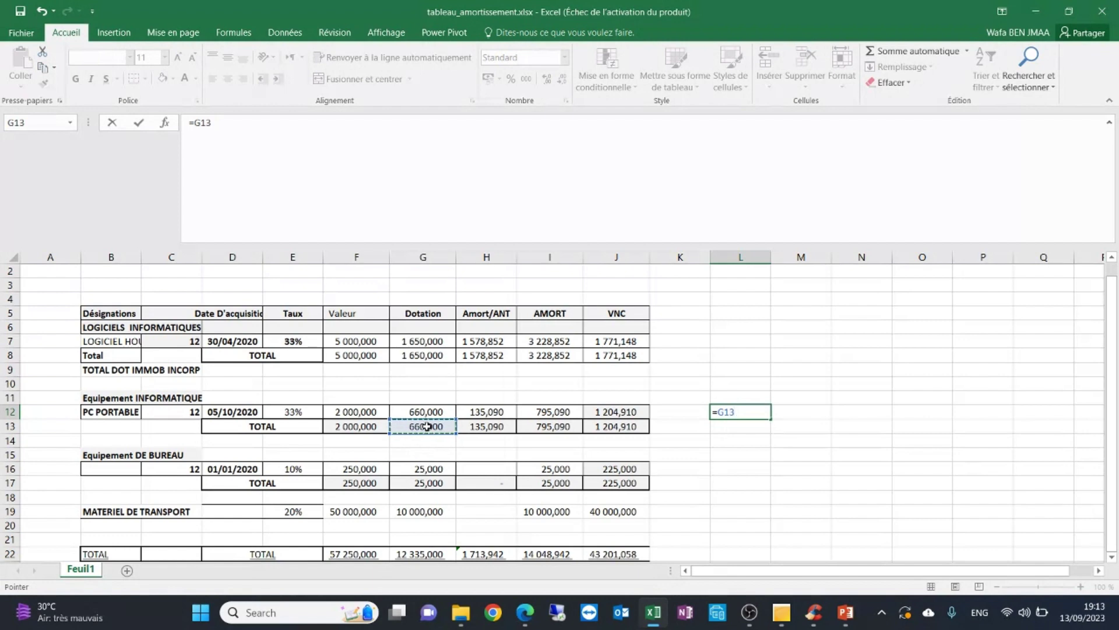
{"action": "type", "text": "+"}
{"action": "left_click", "coordinate": [429, 485]}
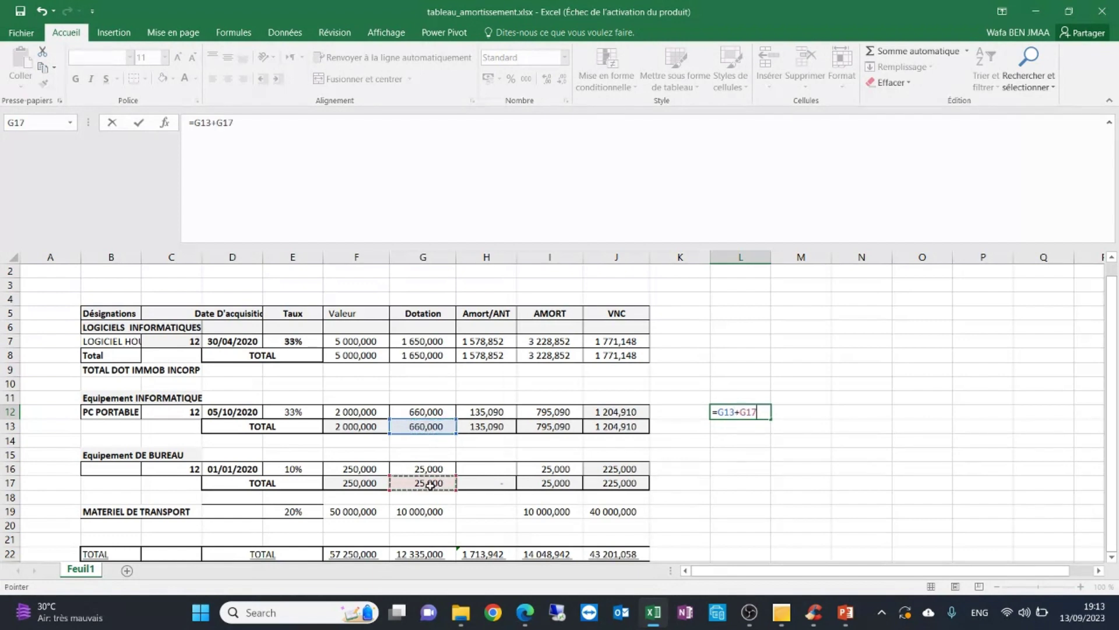
{"action": "type", "text": "+"}
{"action": "left_click", "coordinate": [420, 510]}
{"action": "key", "text": "Return"}
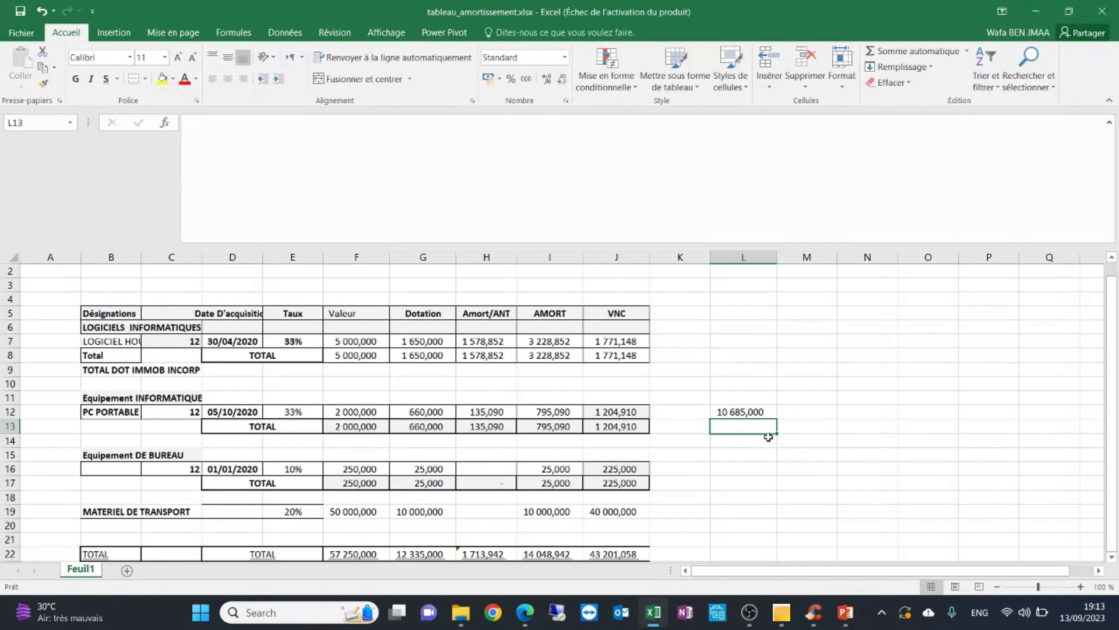
Return to the Sage journal, enter a debit of 10685 on the 682000 line and record it
{"action": "left_click", "coordinate": [781, 613]}
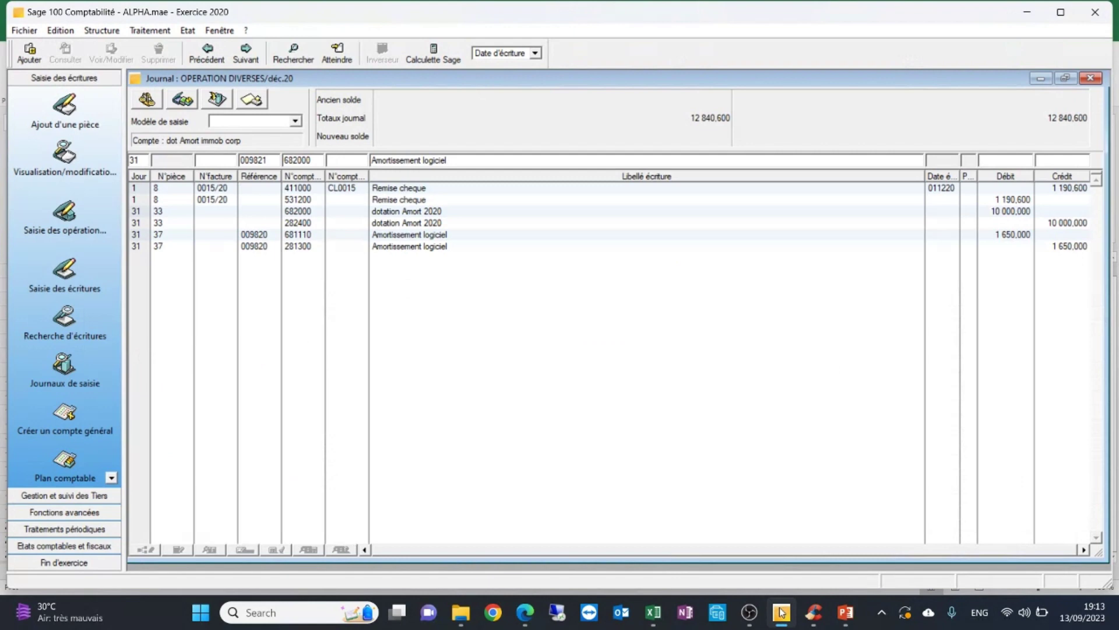
{"action": "type", "text": "10685"}
{"action": "key", "text": "Return"}
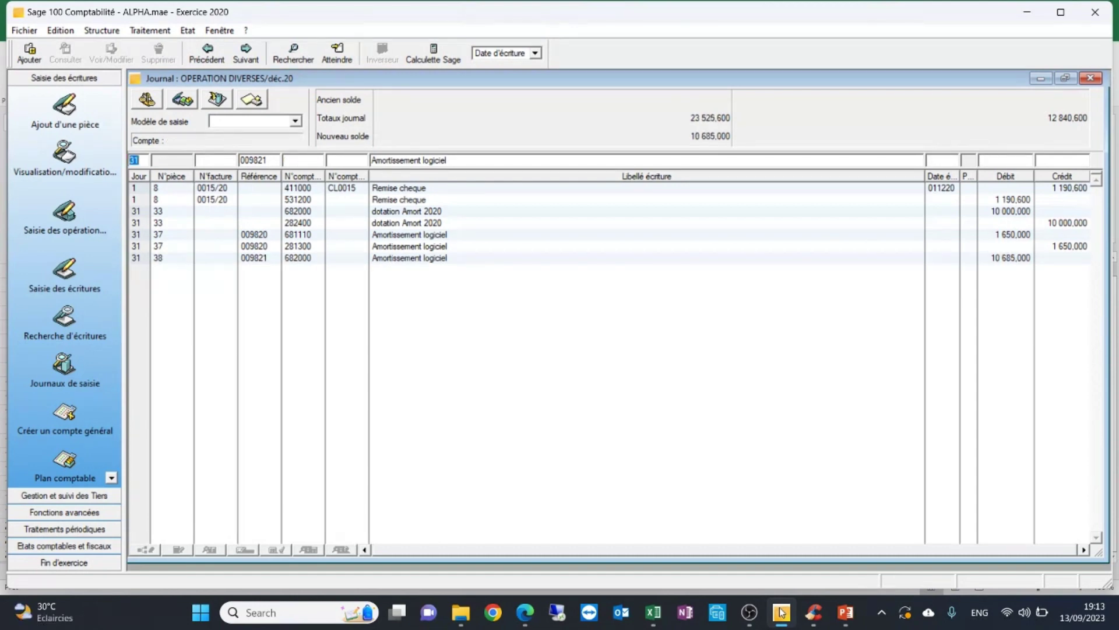
Start the next line under reference 009821 with general account 282400
{"action": "key", "text": "Tab"}
{"action": "key", "text": "Tab"}
{"action": "key", "text": "Tab"}
{"action": "type", "text": "28"}
{"action": "type", "text": "2400"}
{"action": "key", "text": "Tab"}
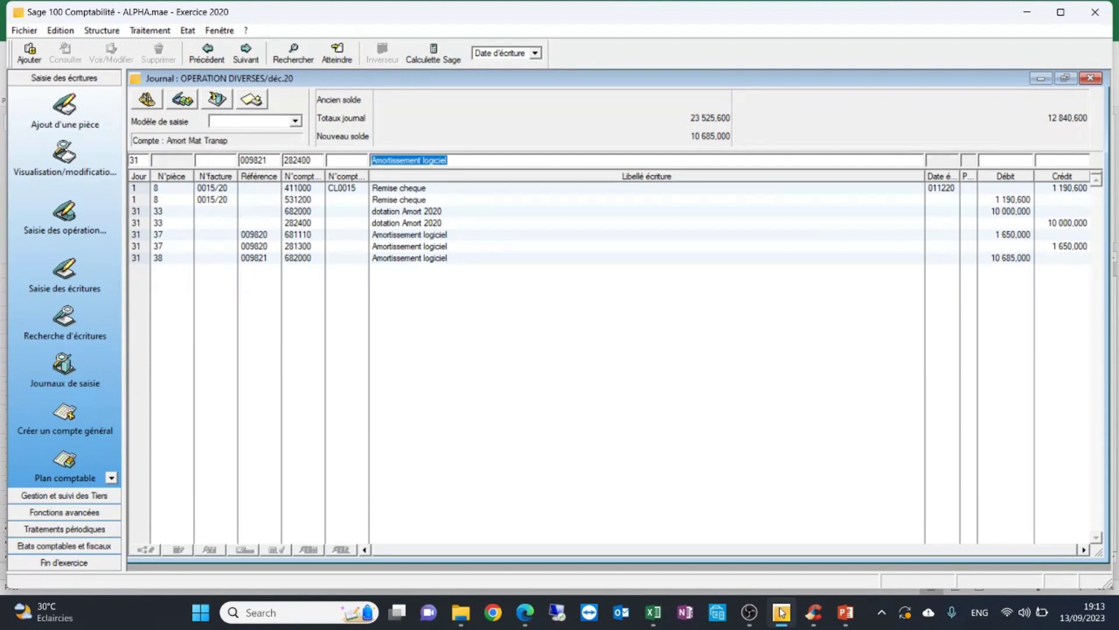
Label the 282400 line "Amortissement imob corp", enter a credit of 10000 and record it
{"action": "type", "text": "Amo"}
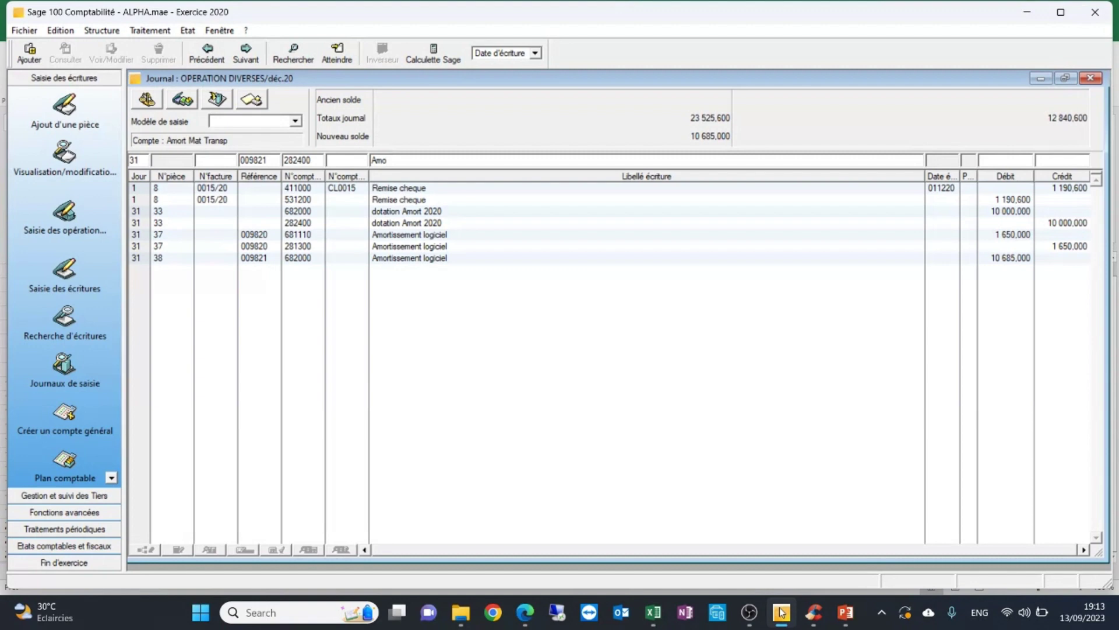
{"action": "key", "text": "BackSpace"}
{"action": "key", "text": "BackSpace"}
{"action": "key", "text": "BackSpace"}
{"action": "type", "text": "Amortissement imob corp"}
{"action": "key", "text": "Tab"}
{"action": "key", "text": "Tab"}
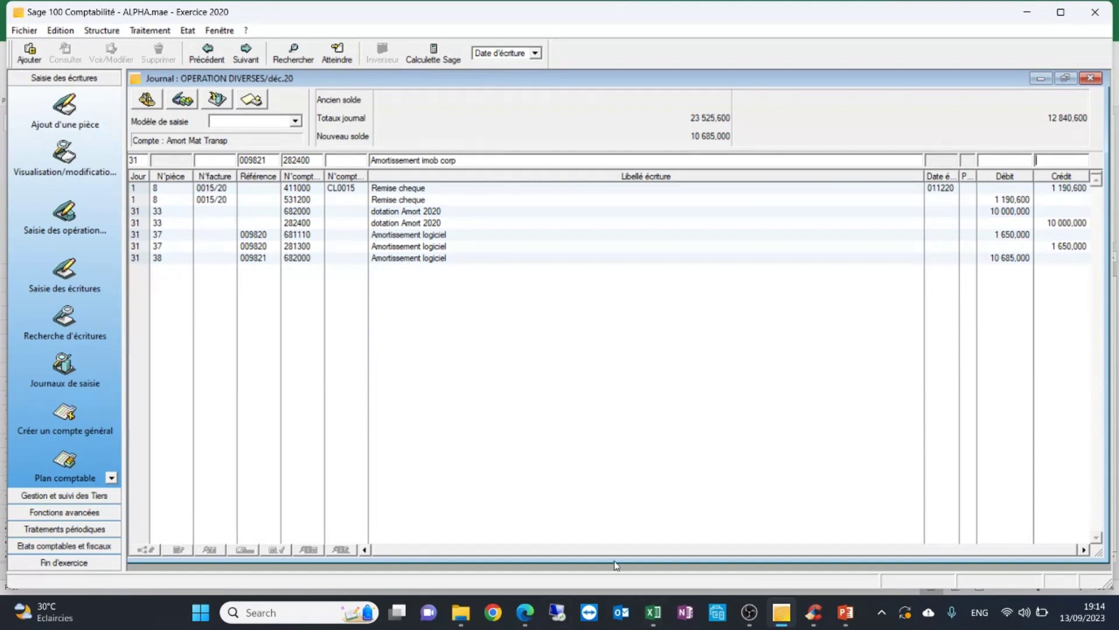
{"action": "type", "text": "10000"}
{"action": "key", "text": "Return"}
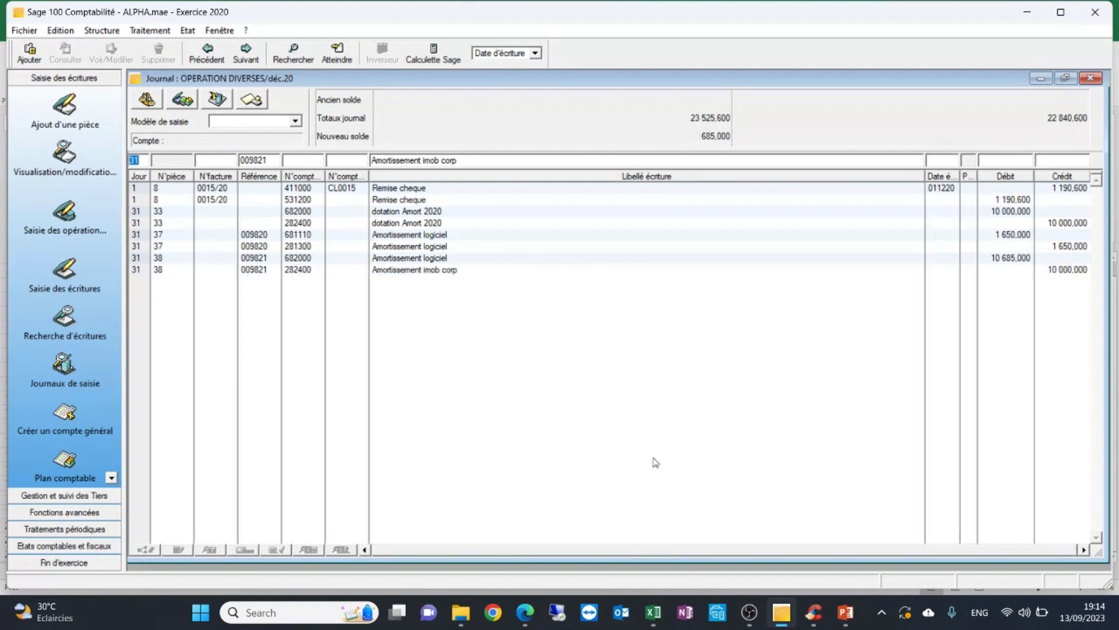
Enter general account 282800 on the next line under reference 009821
{"action": "key", "text": "Tab"}
{"action": "key", "text": "Tab"}
{"action": "key", "text": "Tab"}
{"action": "type", "text": "282800"}
{"action": "key", "text": "Tab"}
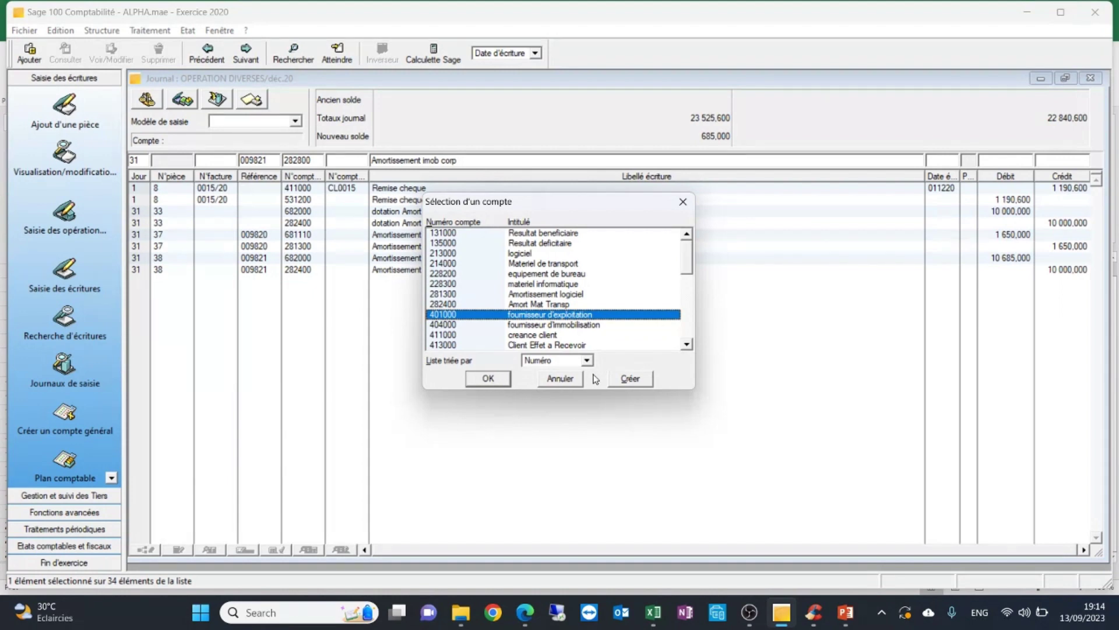
Create the missing general account 282800 titled "Amort equip bureau", fill in its short name and return to the journal
{"action": "left_click", "coordinate": [633, 380]}
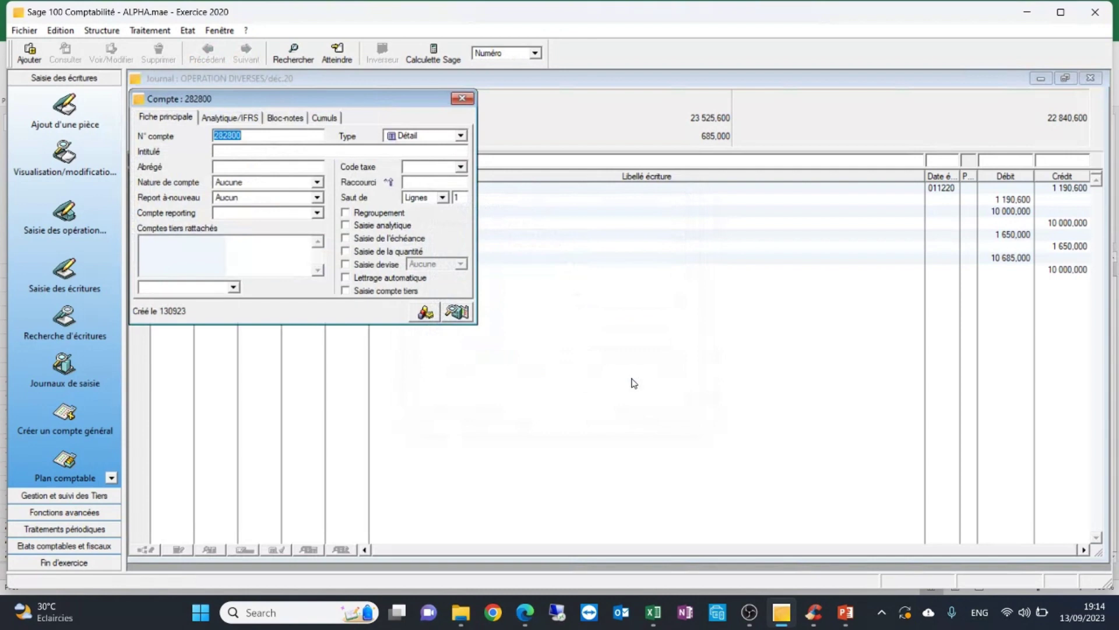
{"action": "left_click", "coordinate": [244, 151]}
{"action": "type", "text": "Amo"}
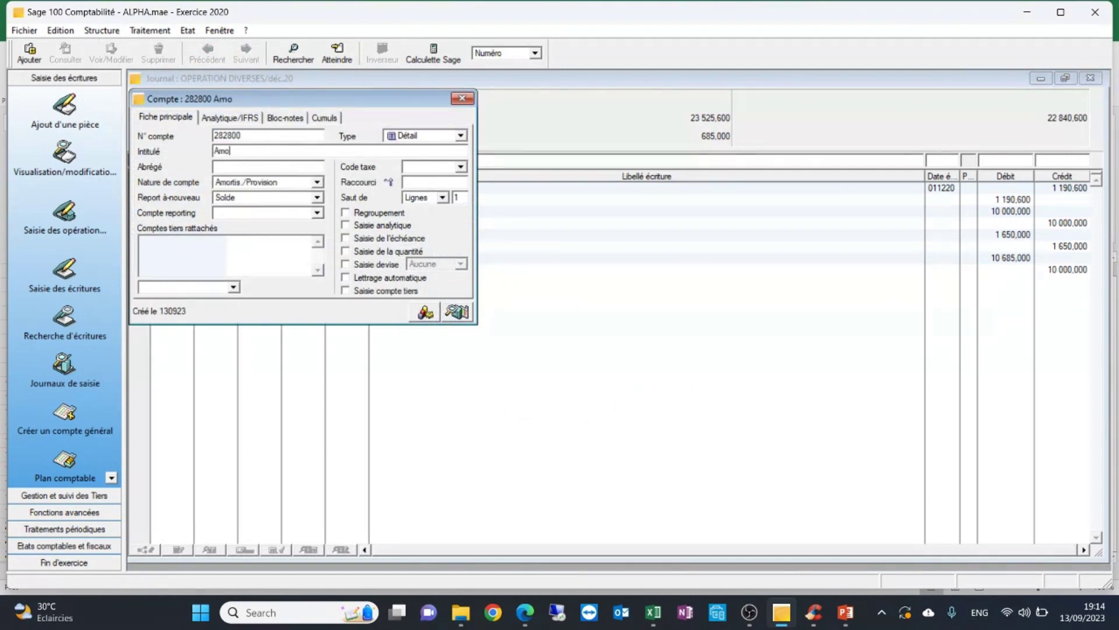
{"action": "type", "text": "rti"}
{"action": "type", "text": "equ"}
{"action": "type", "text": "ip bur"}
{"action": "type", "text": "eau"}
{"action": "left_click", "coordinate": [245, 168]}
{"action": "left_click", "coordinate": [462, 99]}
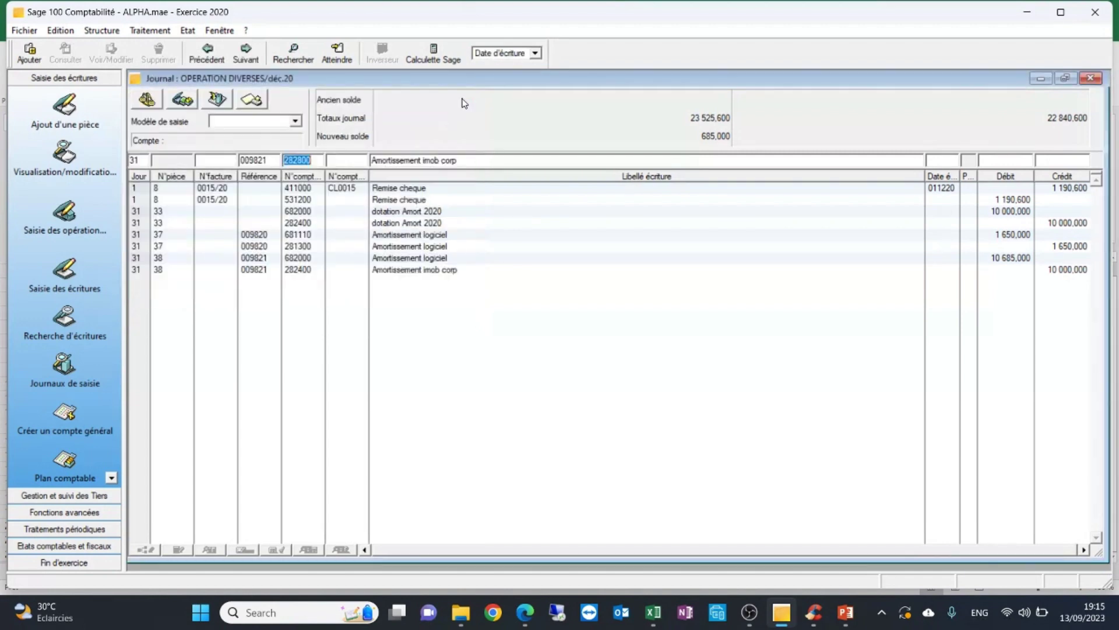
Enter a credit of 25 on the 282800 line, keeping its label, and record it in the journal
{"action": "key", "text": "Tab"}
{"action": "key", "text": "Tab"}
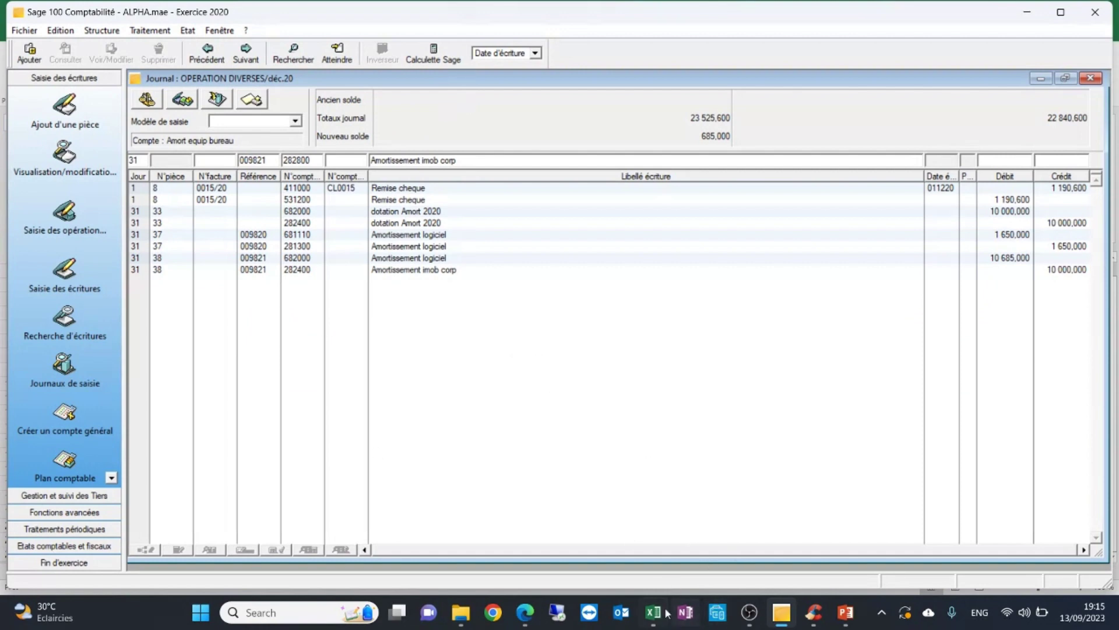
{"action": "mouse_move", "coordinate": [654, 612]}
{"action": "mouse_move", "coordinate": [639, 562]}
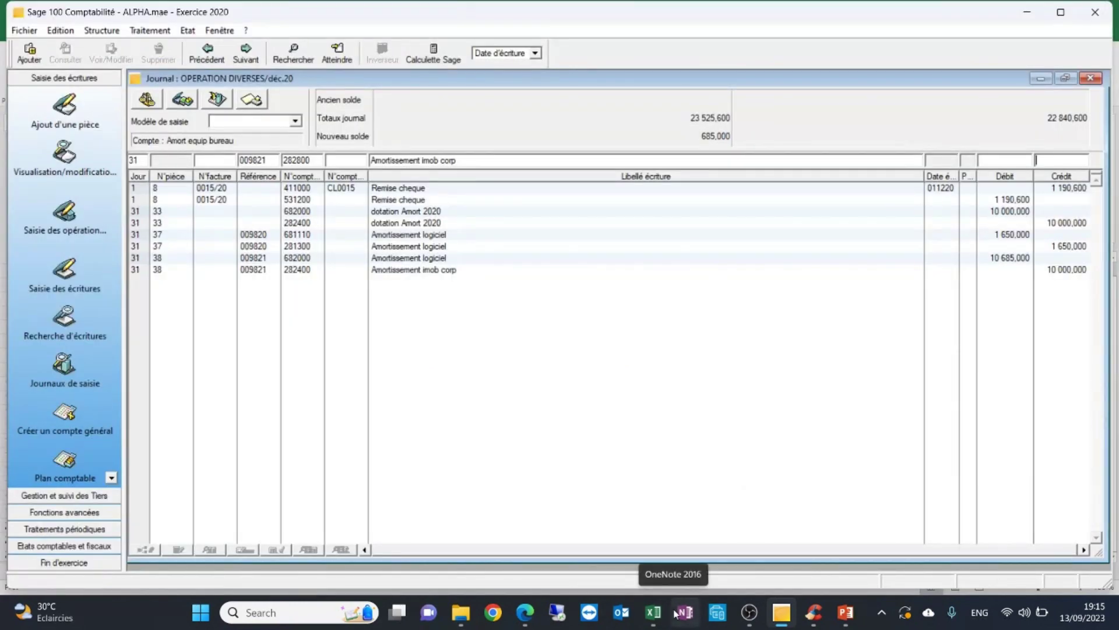
{"action": "type", "text": "25"}
{"action": "key", "text": "Return"}
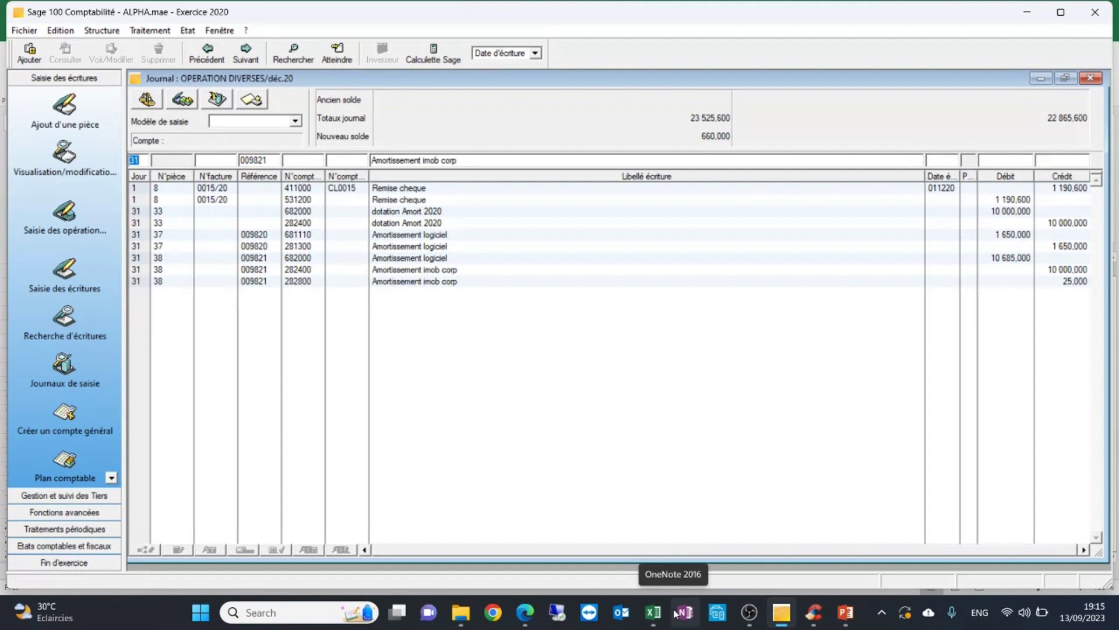
Enter general account 288300 on the next line under reference 009821
{"action": "key", "text": "Tab"}
{"action": "key", "text": "Tab"}
{"action": "key", "text": "Tab"}
{"action": "type", "text": "288300"}
{"action": "key", "text": "Tab"}
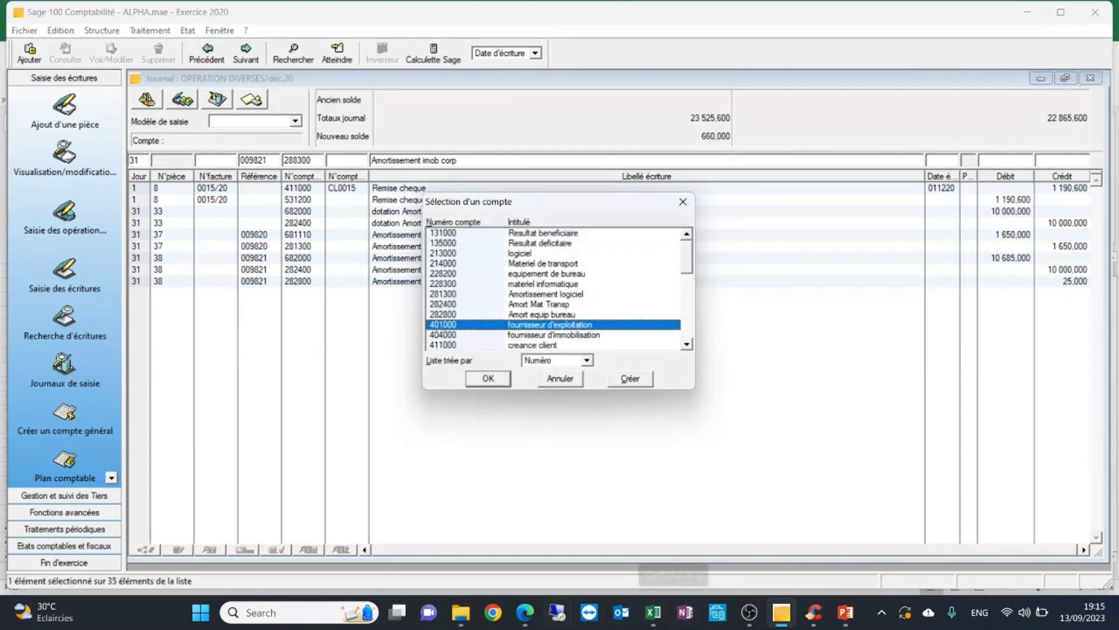
Create the missing general account 288300 titled "Amort mat infor", fill in its short name and close its record
{"action": "left_click", "coordinate": [639, 382]}
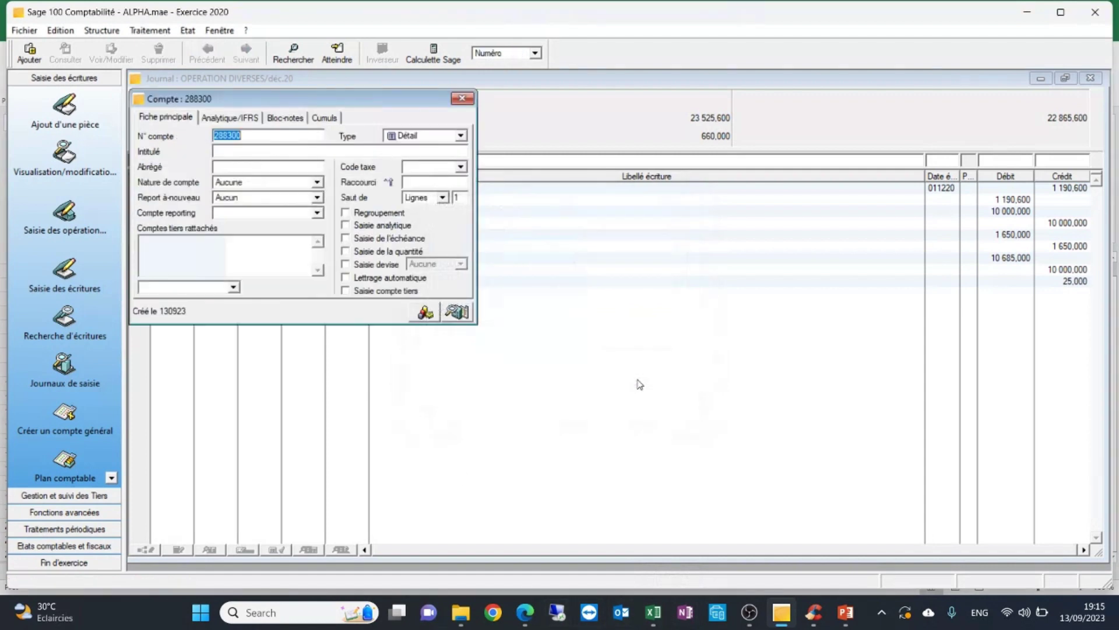
{"action": "left_click", "coordinate": [243, 153]}
{"action": "type", "text": "Amo"}
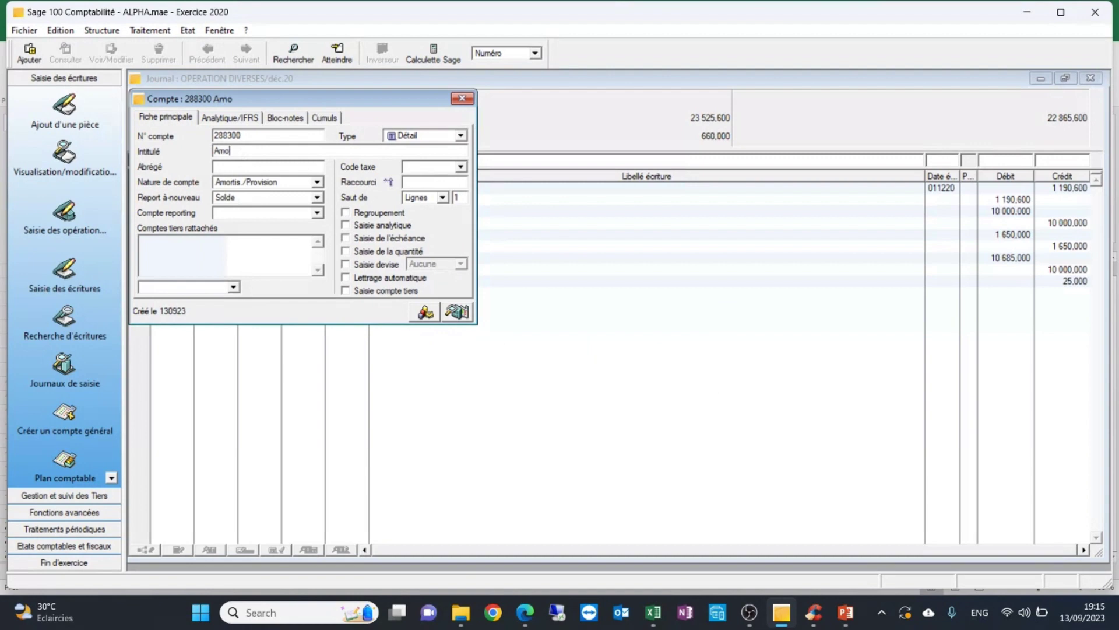
{"action": "type", "text": "rt mat infor"}
{"action": "left_click", "coordinate": [241, 165]}
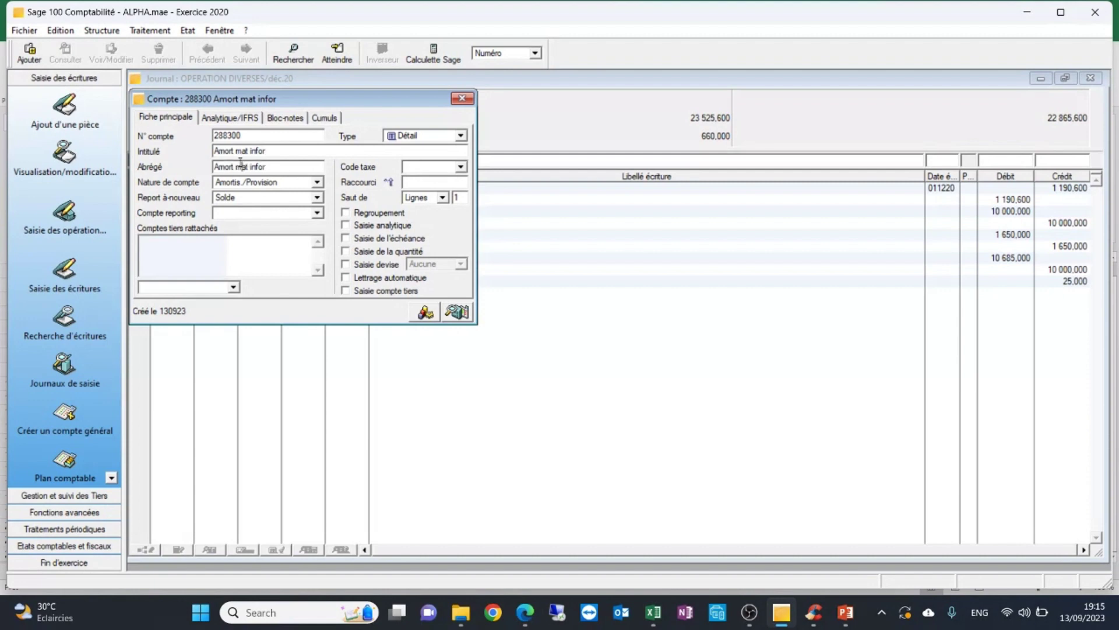
{"action": "left_click", "coordinate": [470, 99]}
Enter a credit of 660 on the 288300 line, record it and close the December OD journal
{"action": "key", "text": "Tab"}
{"action": "key", "text": "Tab"}
{"action": "key", "text": "Tab"}
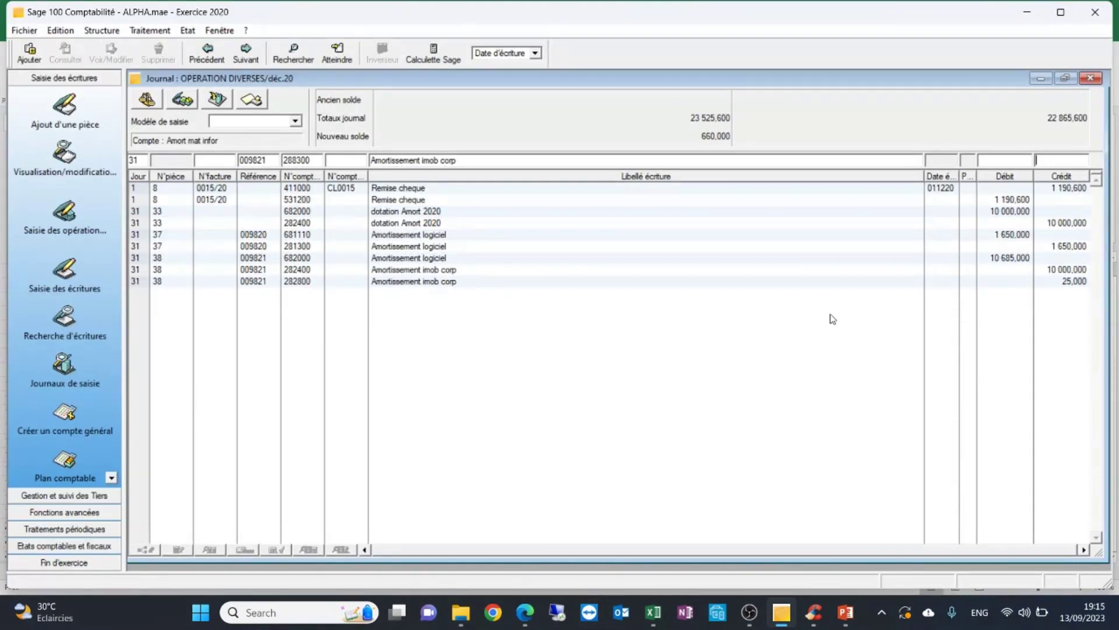
{"action": "type", "text": "660"}
{"action": "key", "text": "Return"}
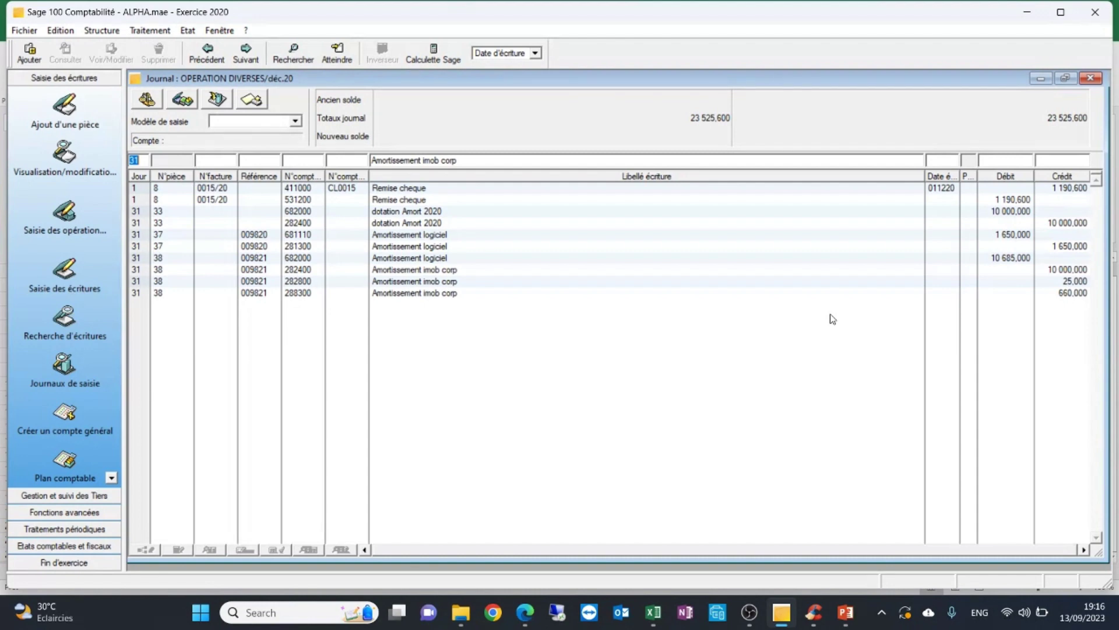
{"action": "left_click", "coordinate": [1091, 79]}
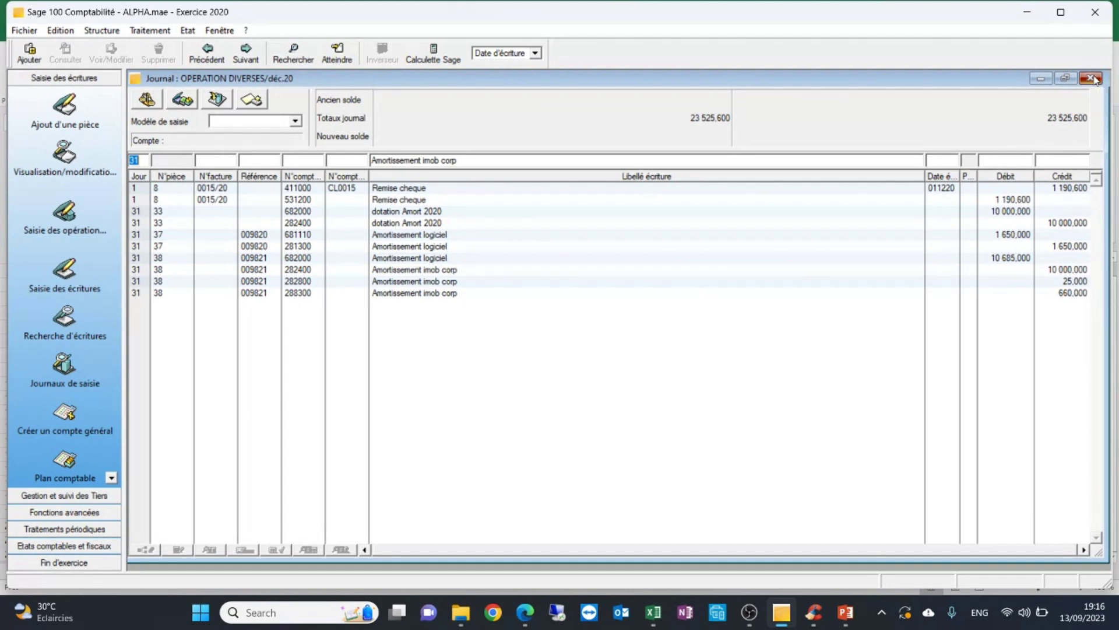